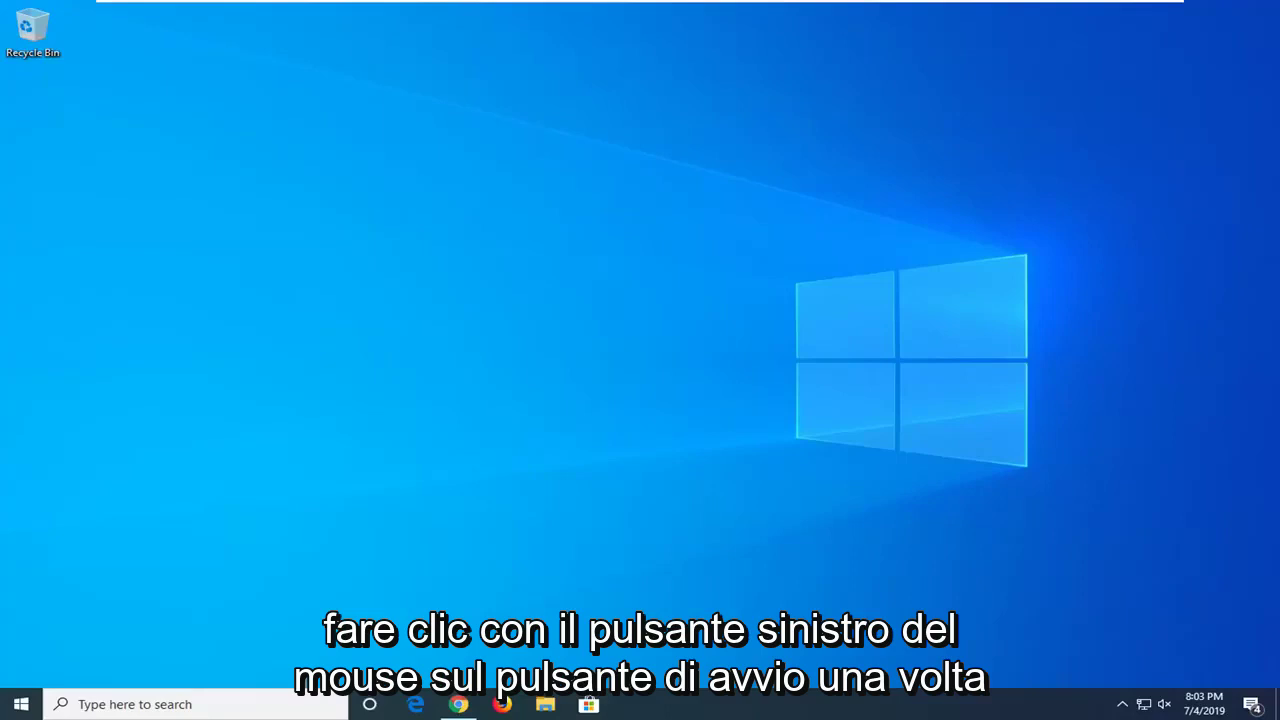
Search the Start menu for regedit, run it as administrator and approve the UAC prompt
{"action": "left_click", "coordinate": [14, 706]}
{"action": "type", "text": "regedit"}
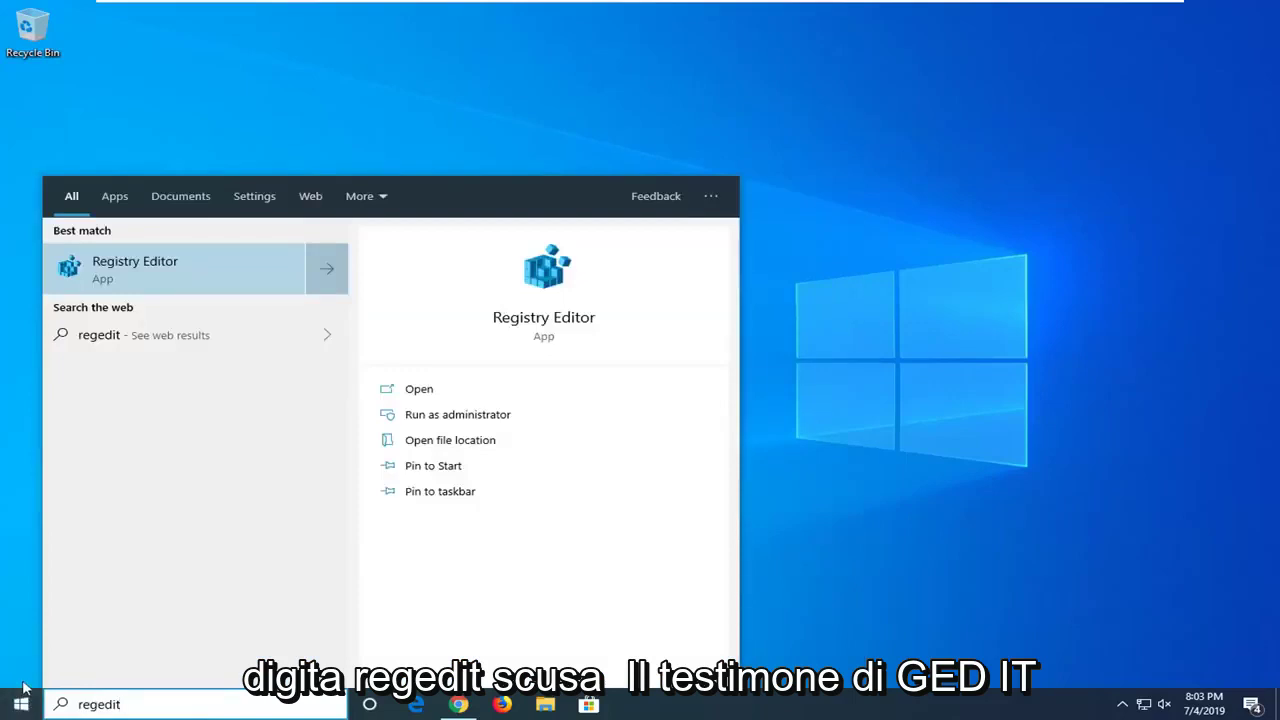
{"action": "right_click", "coordinate": [137, 265]}
{"action": "left_click", "coordinate": [165, 272]}
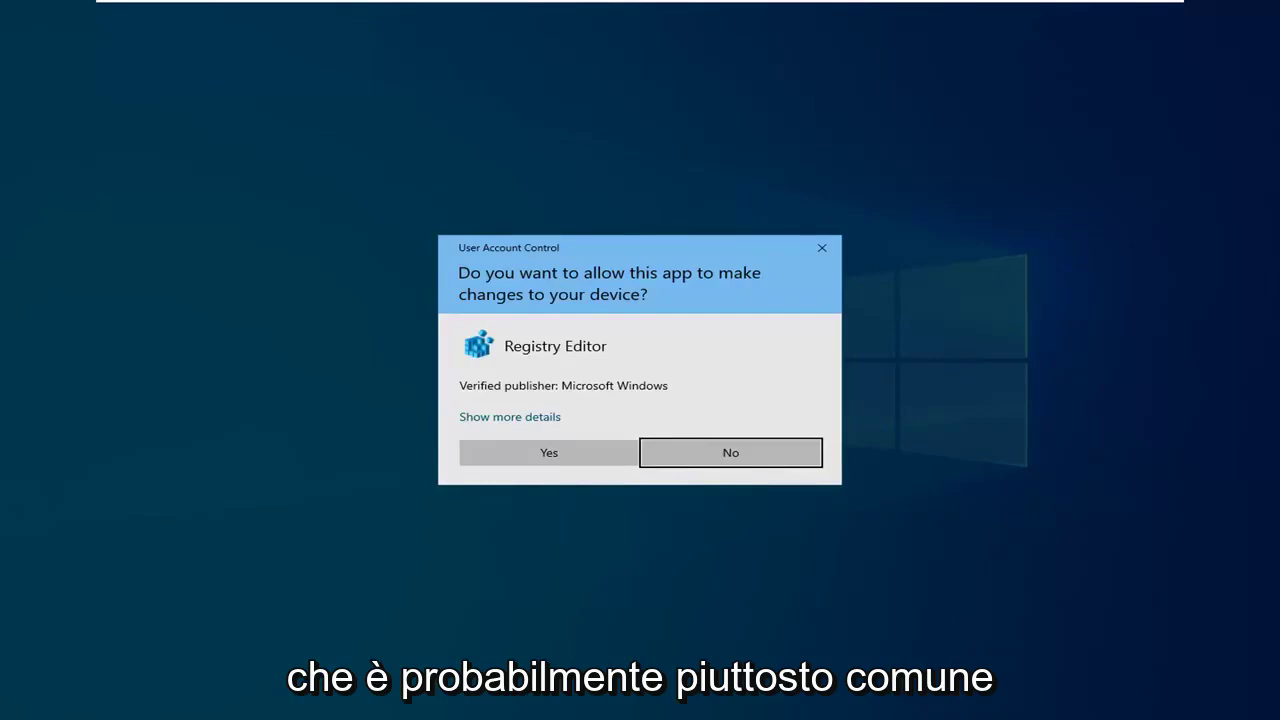
{"action": "left_click", "coordinate": [540, 458]}
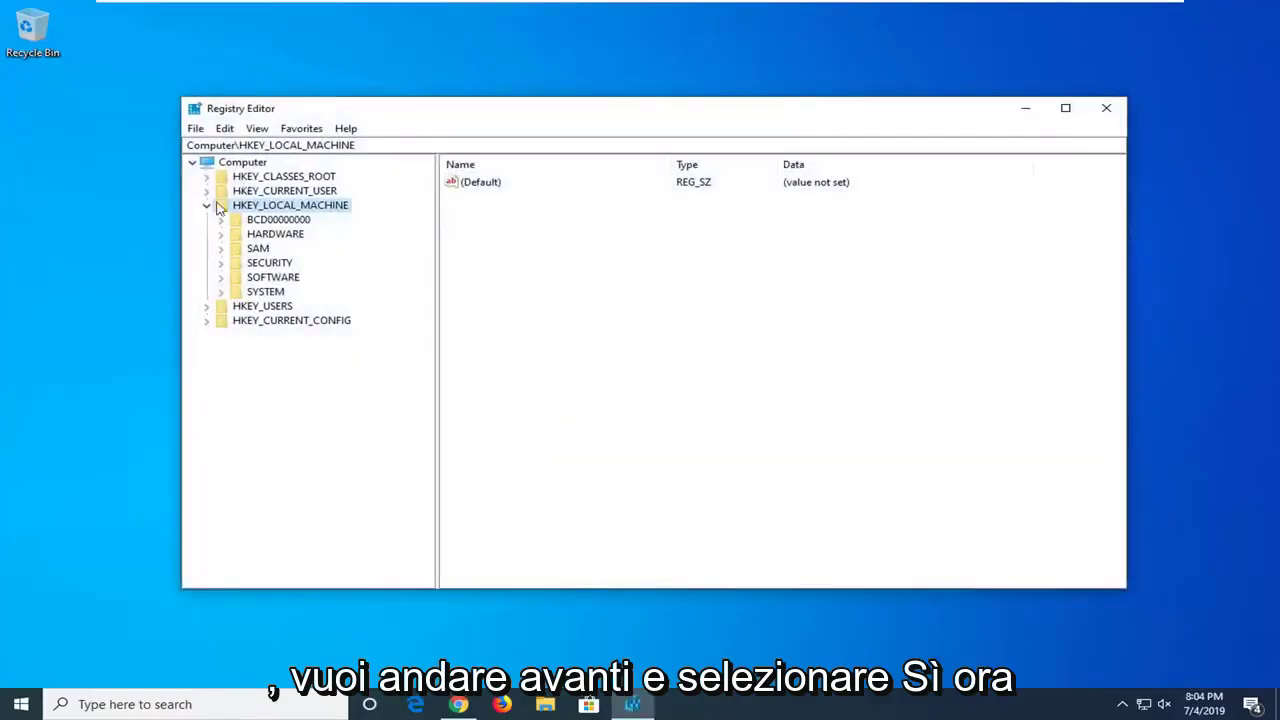
{"action": "left_click", "coordinate": [220, 206]}
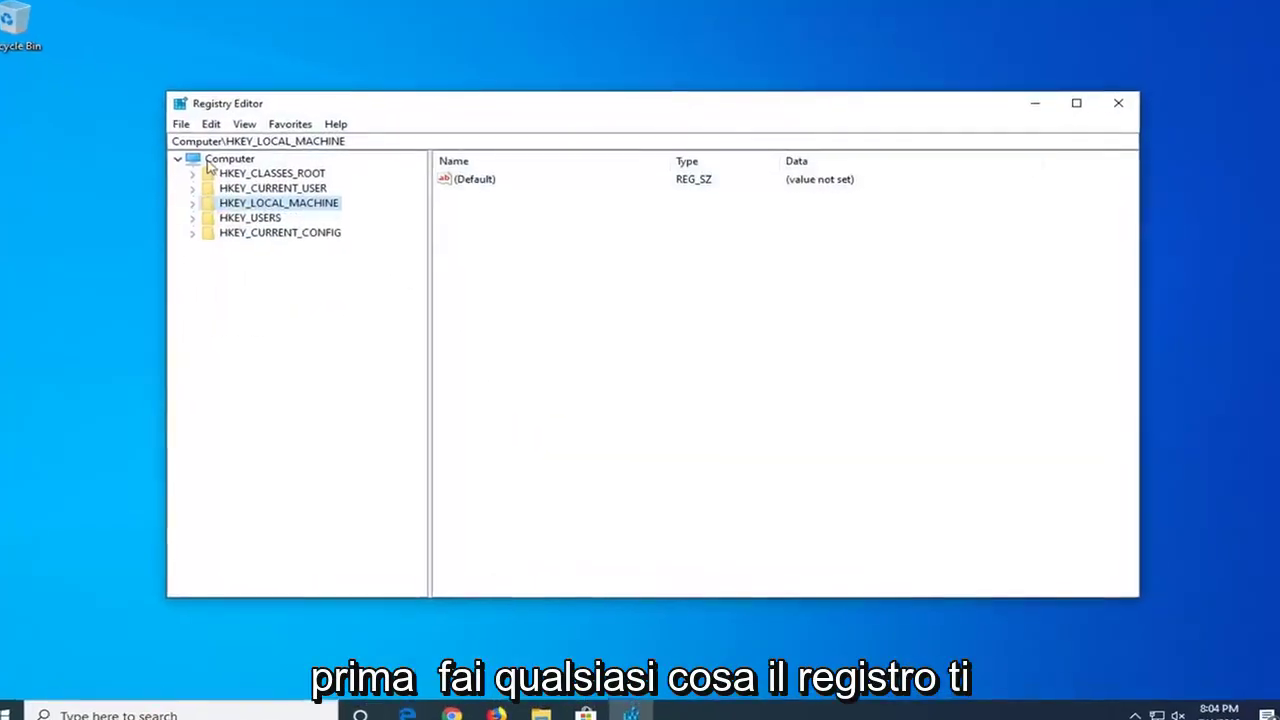
{"action": "left_click", "coordinate": [215, 160]}
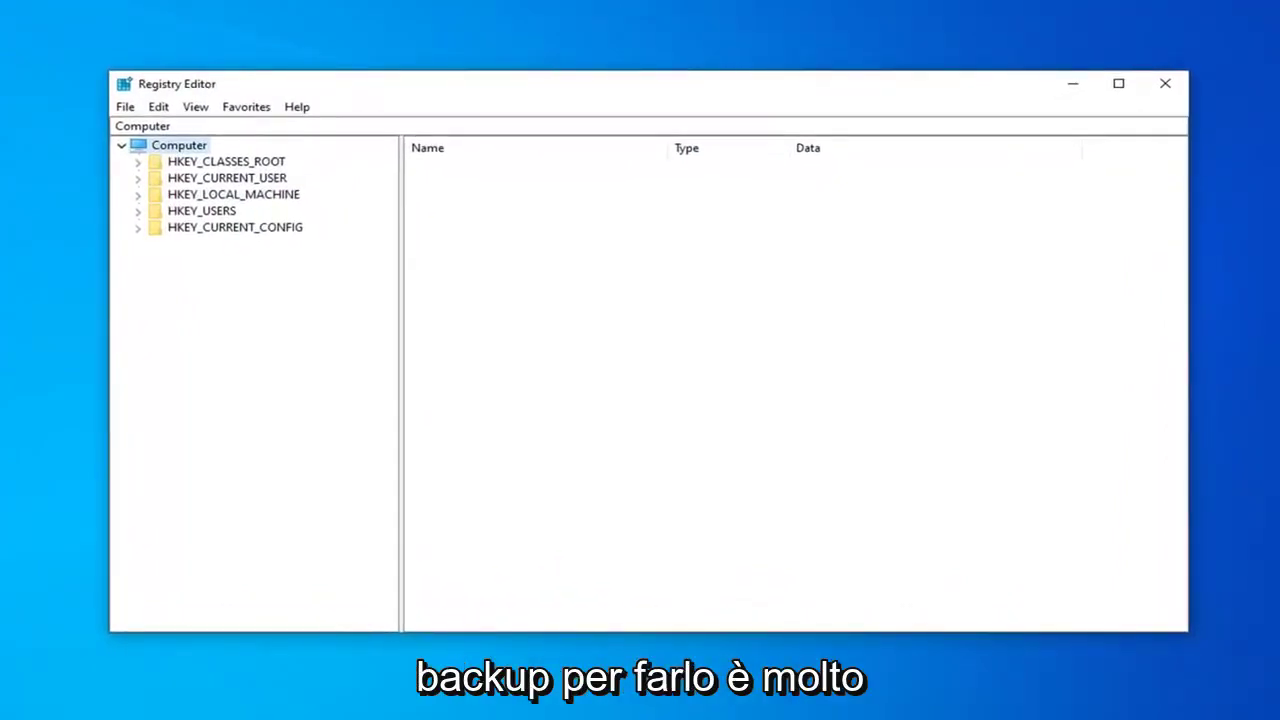
{"action": "left_click", "coordinate": [125, 108]}
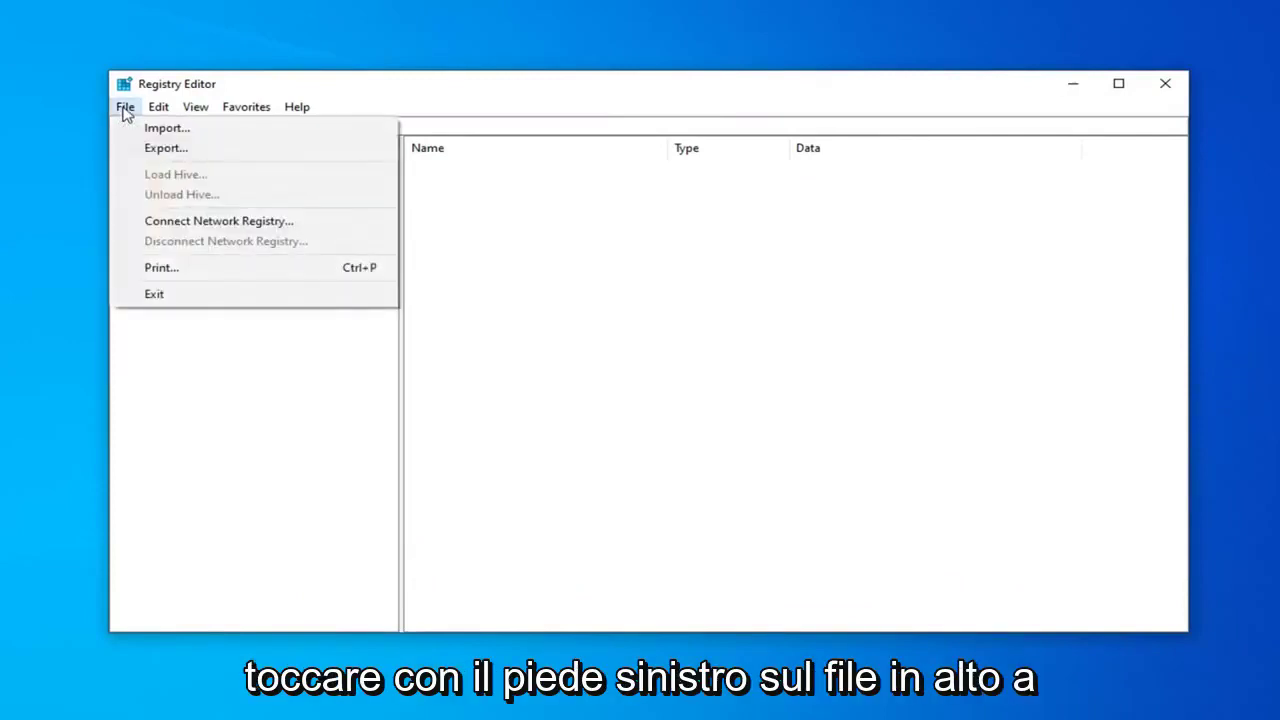
{"action": "left_click", "coordinate": [165, 148]}
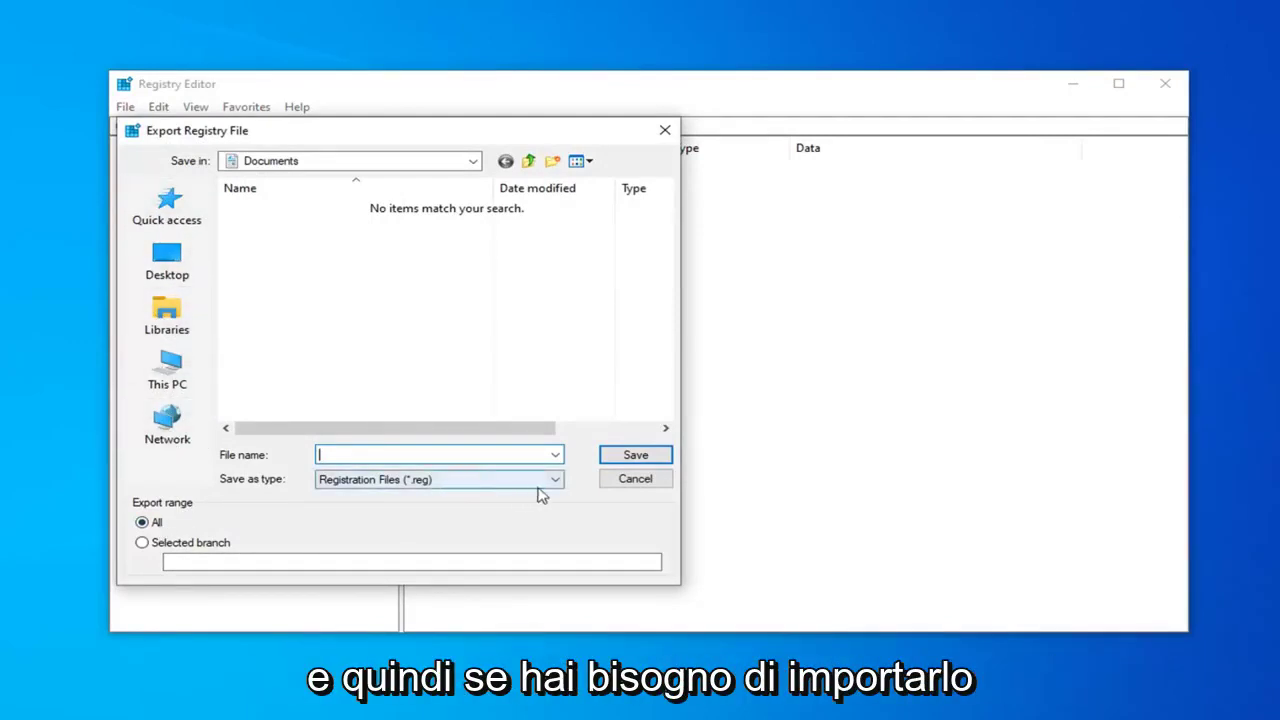
{"action": "left_click", "coordinate": [633, 481]}
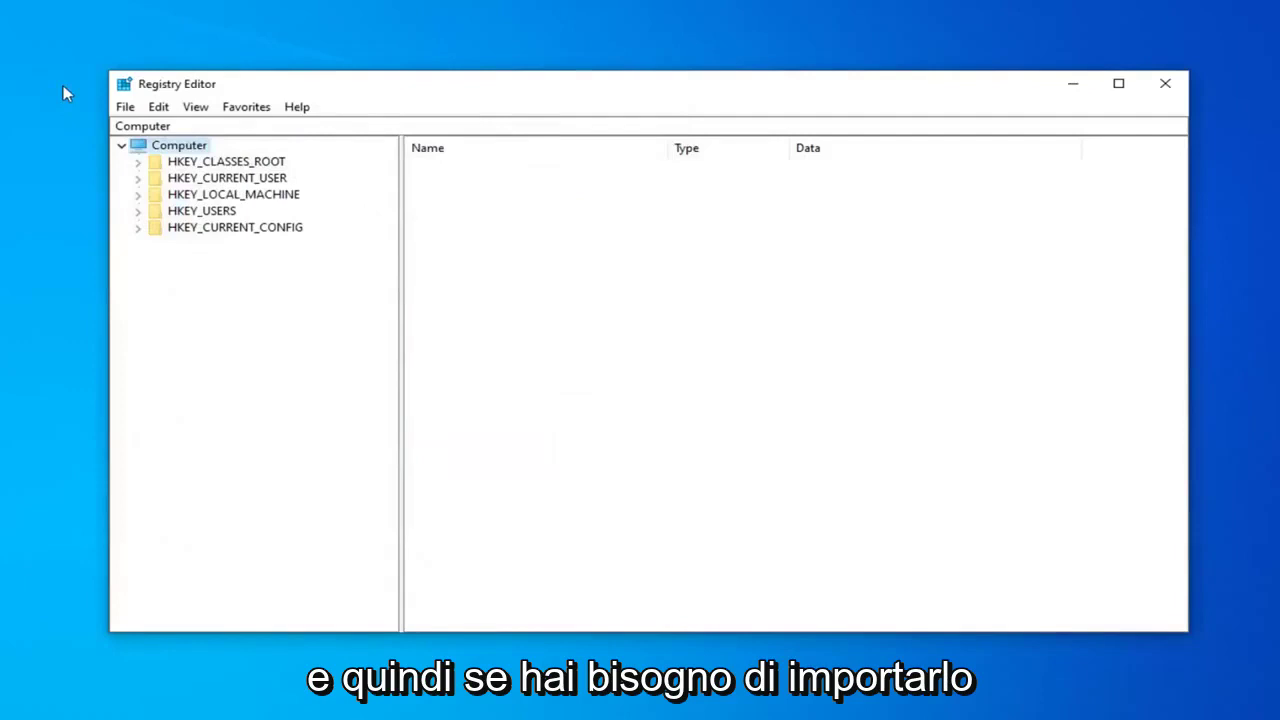
{"action": "left_click", "coordinate": [125, 106]}
{"action": "left_click", "coordinate": [140, 126]}
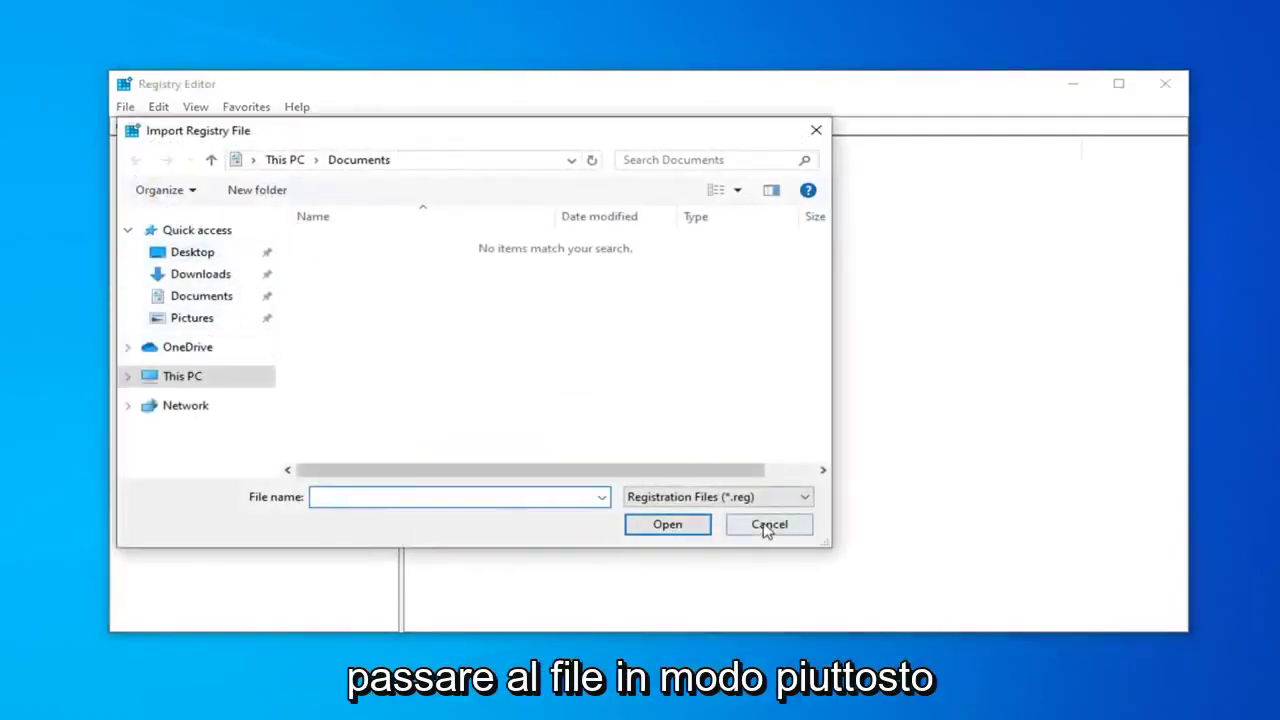
{"action": "left_click", "coordinate": [767, 527]}
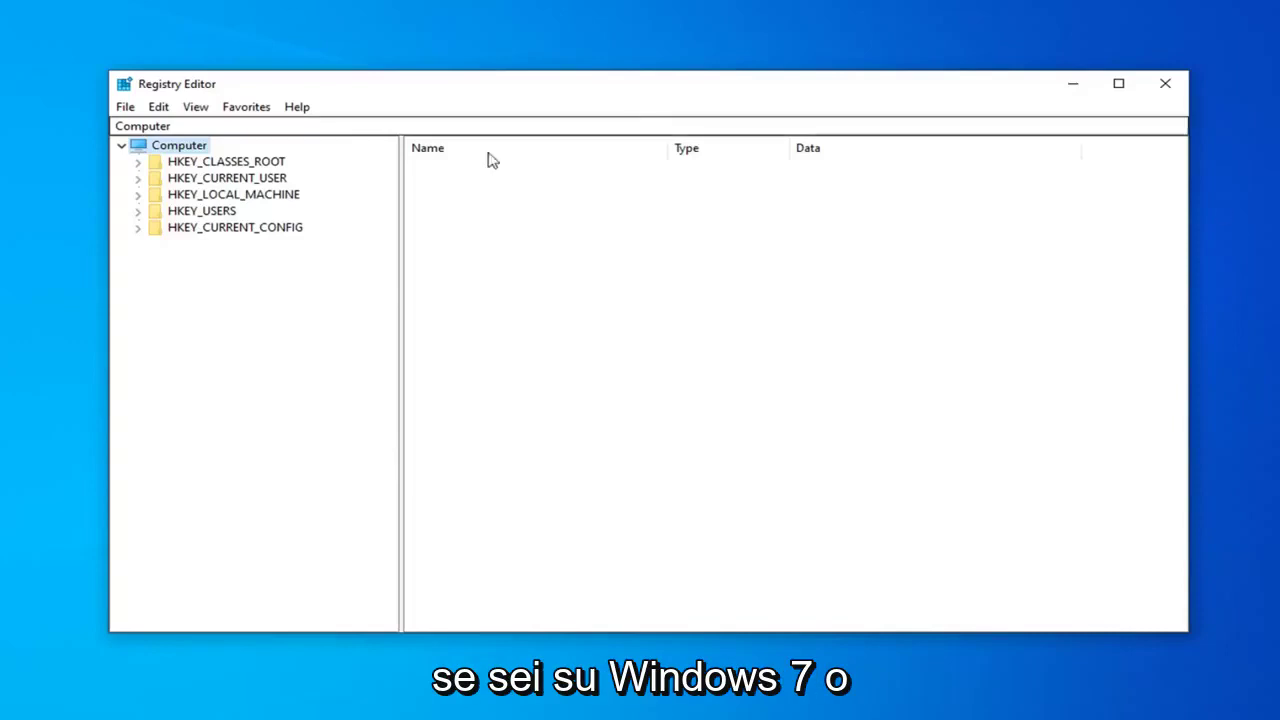
Select and expand the HKEY_CURRENT_USER hive to list its subkeys
{"action": "left_click", "coordinate": [203, 180]}
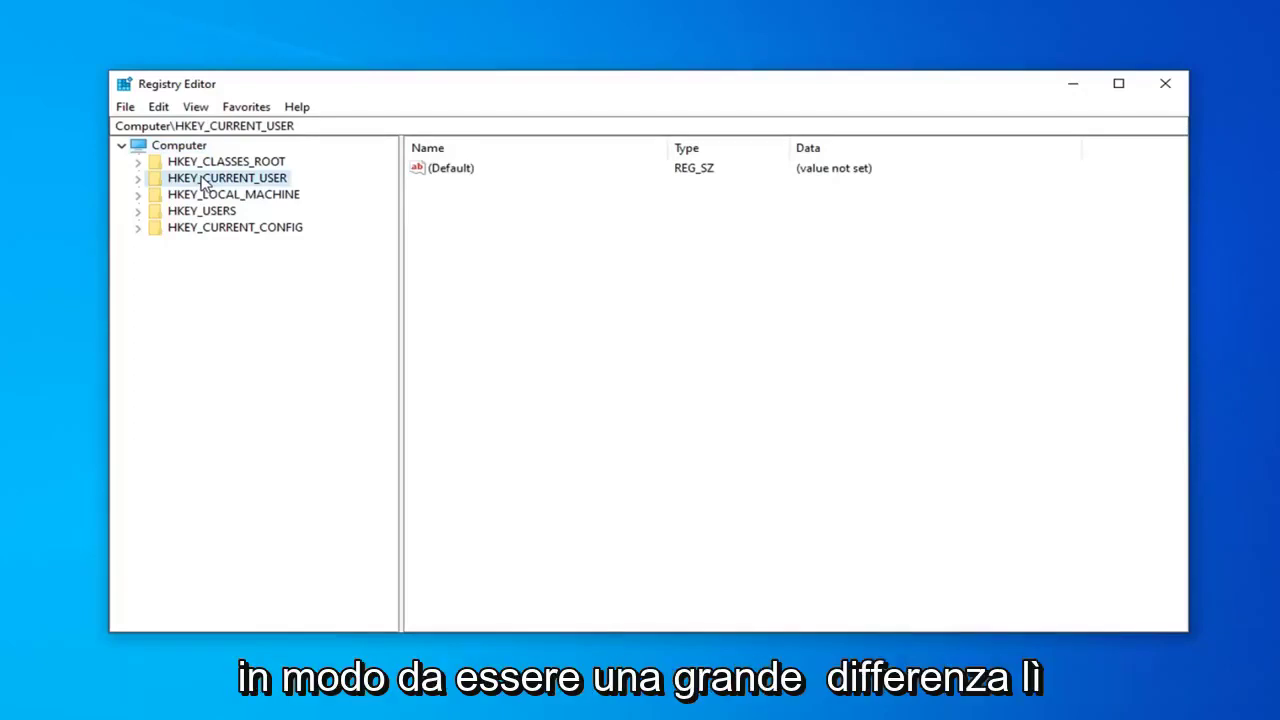
{"action": "double_click", "coordinate": [204, 179]}
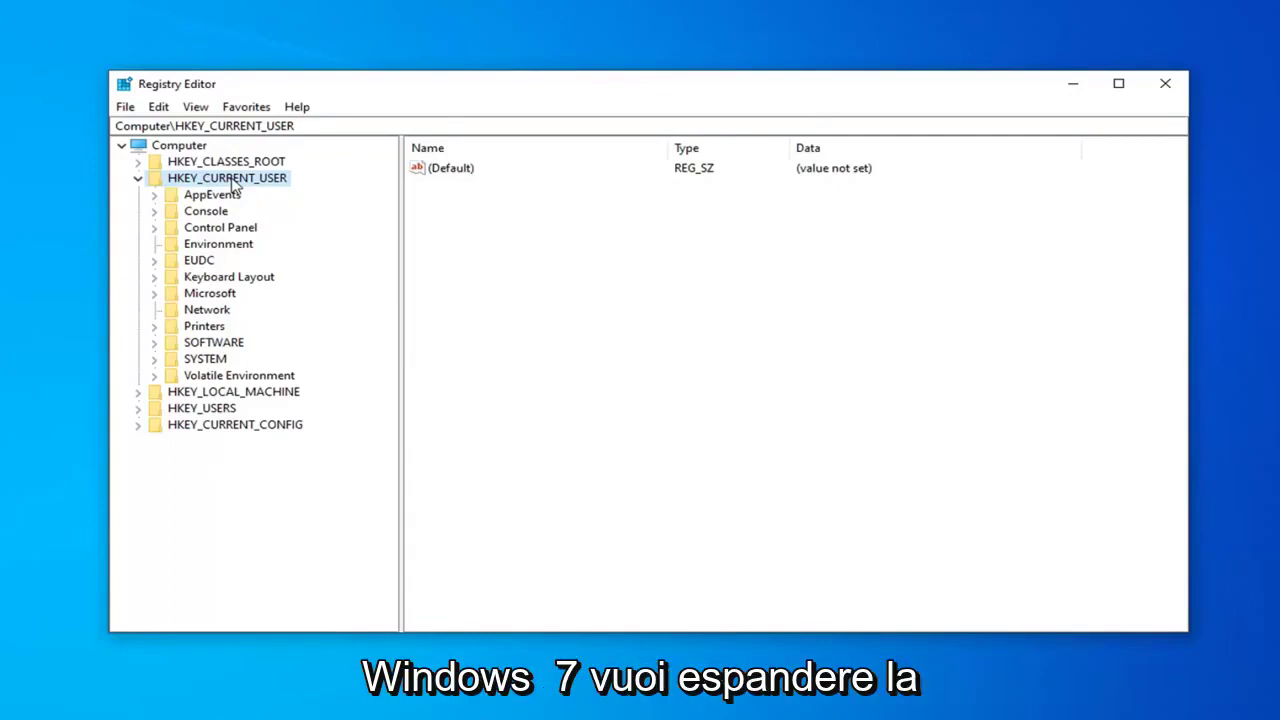
Expand HKEY_CURRENT_USER\SOFTWARE and its Microsoft subkey
{"action": "left_click", "coordinate": [214, 345]}
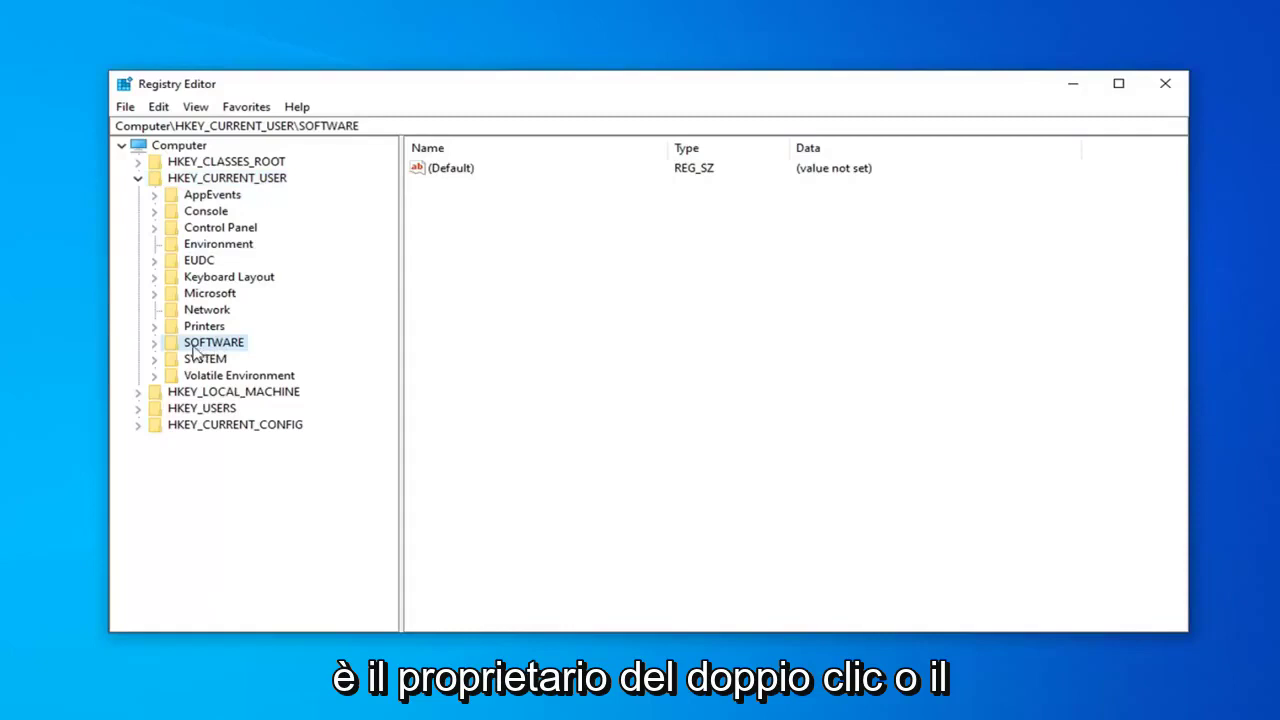
{"action": "left_click", "coordinate": [155, 343]}
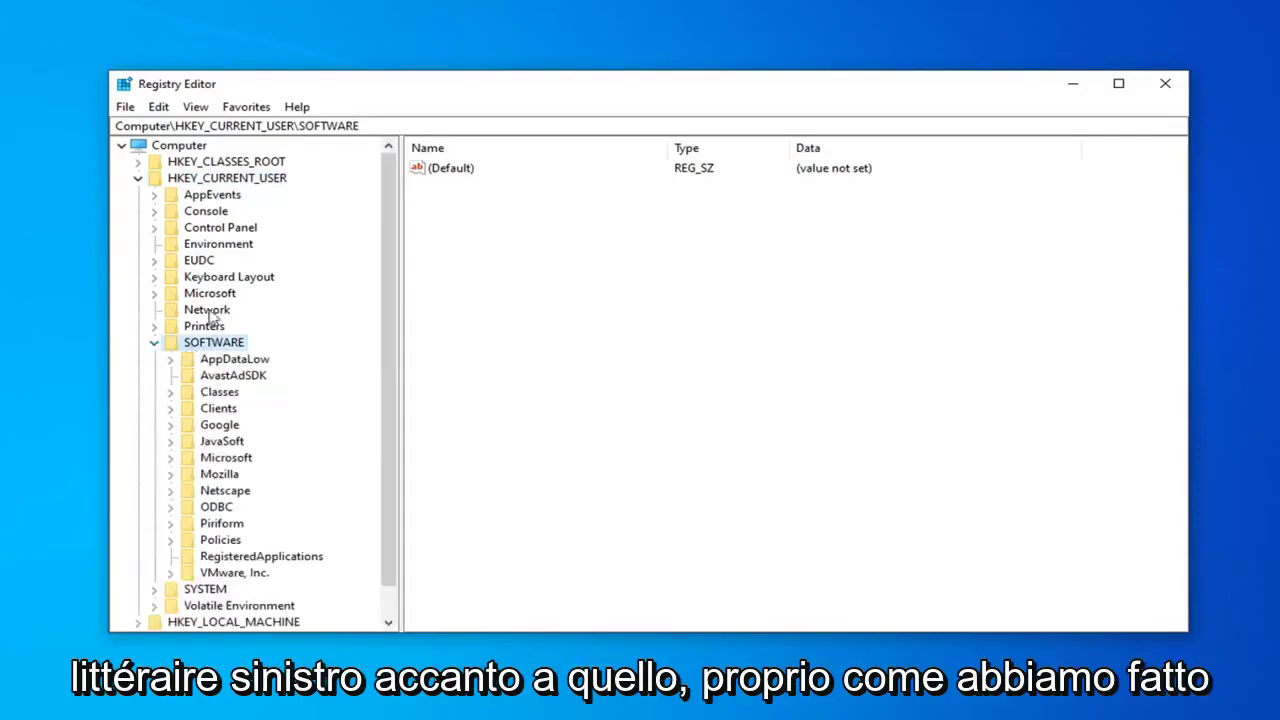
{"action": "double_click", "coordinate": [226, 457]}
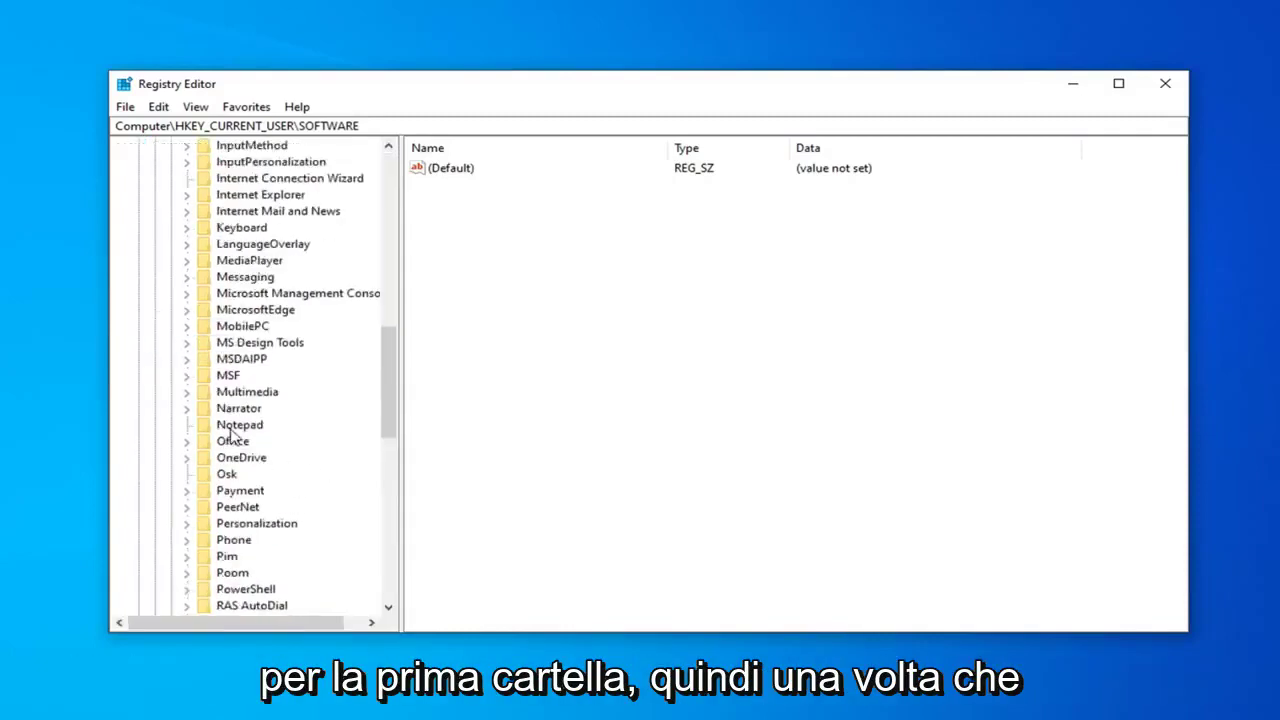
{"action": "scroll", "coordinate": [230, 437], "scroll_direction": "up", "scroll_amount": 5}
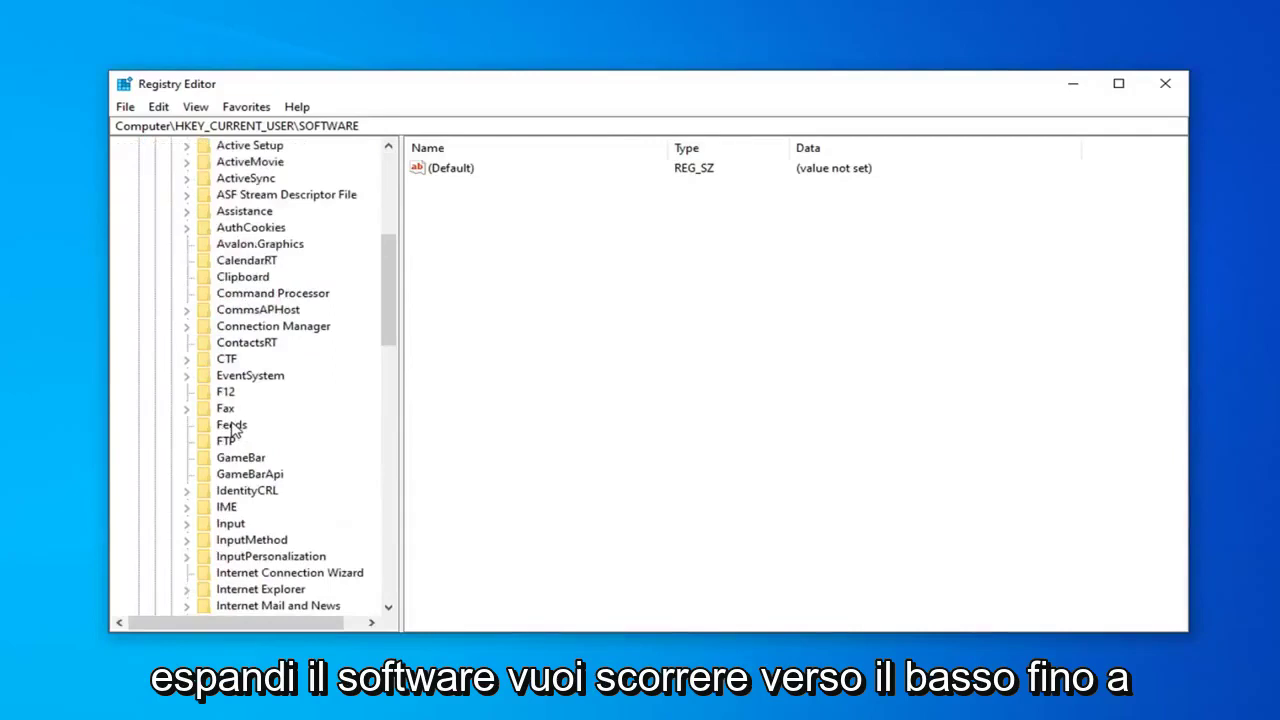
{"action": "scroll", "coordinate": [232, 430], "scroll_direction": "down", "scroll_amount": 4}
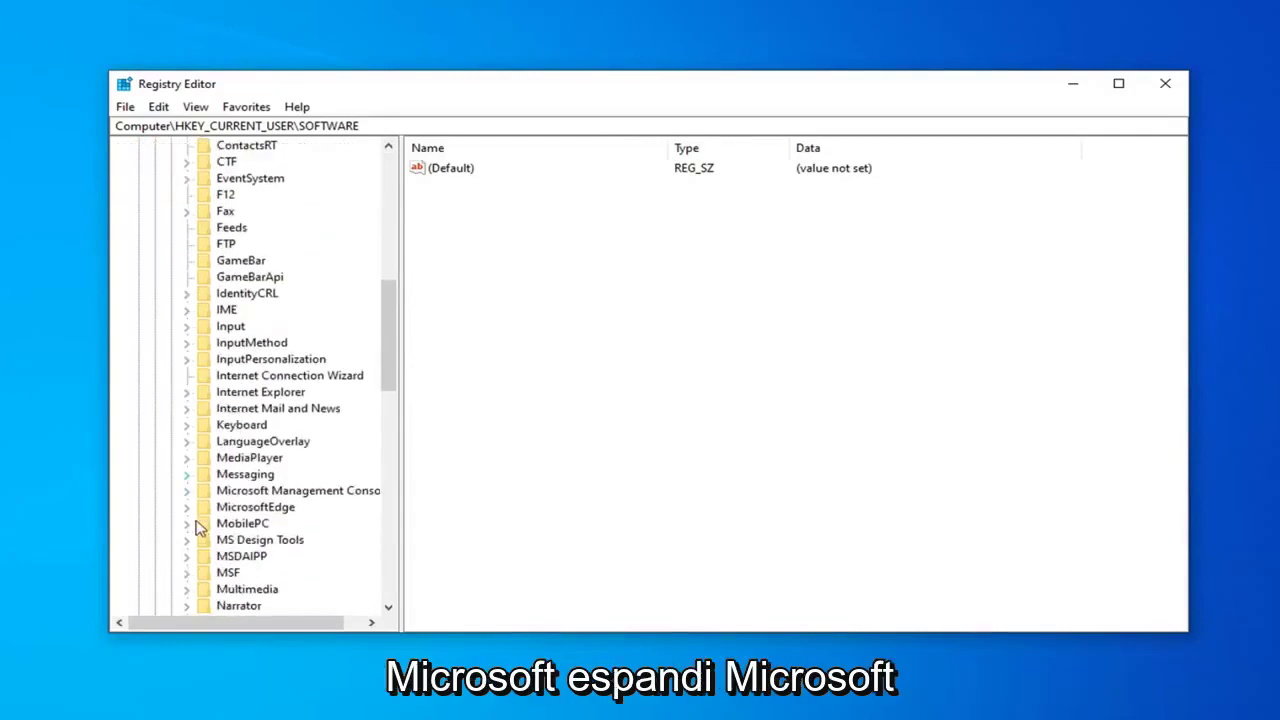
{"action": "key", "text": "m"}
{"action": "scroll", "coordinate": [227, 347], "scroll_direction": "up", "scroll_amount": 3}
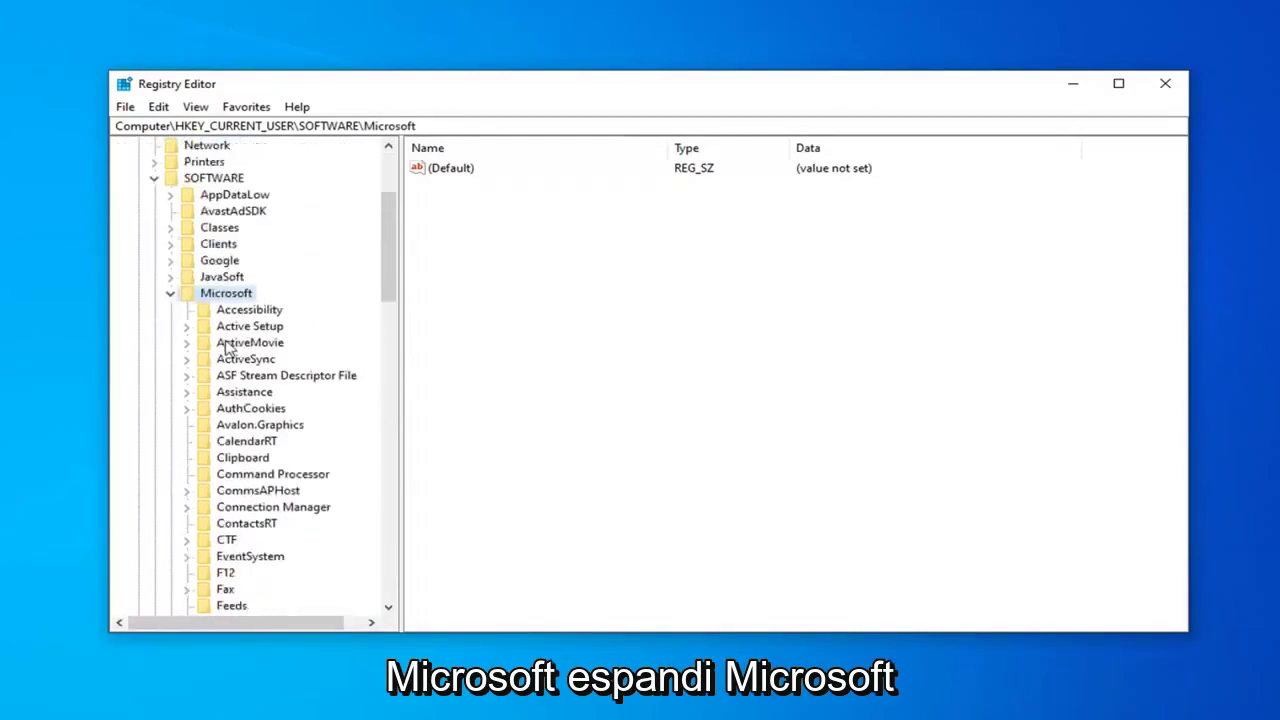
{"action": "left_click", "coordinate": [170, 293]}
{"action": "left_click", "coordinate": [171, 425]}
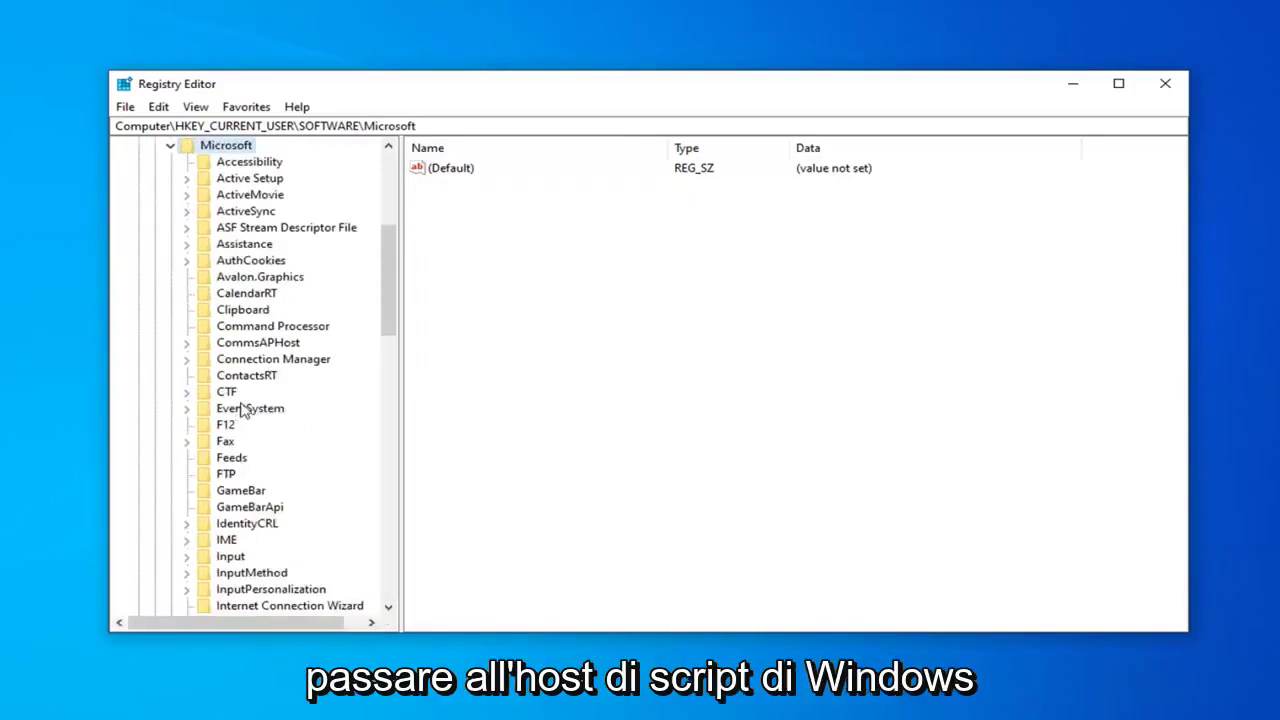
Expand Microsoft\Windows Script Host and open its Settings subkey
{"action": "scroll", "coordinate": [260, 390], "scroll_direction": "down", "scroll_amount": 2}
{"action": "scroll", "coordinate": [280, 375], "scroll_direction": "down", "scroll_amount": 5}
{"action": "scroll", "coordinate": [280, 385], "scroll_direction": "down", "scroll_amount": 7}
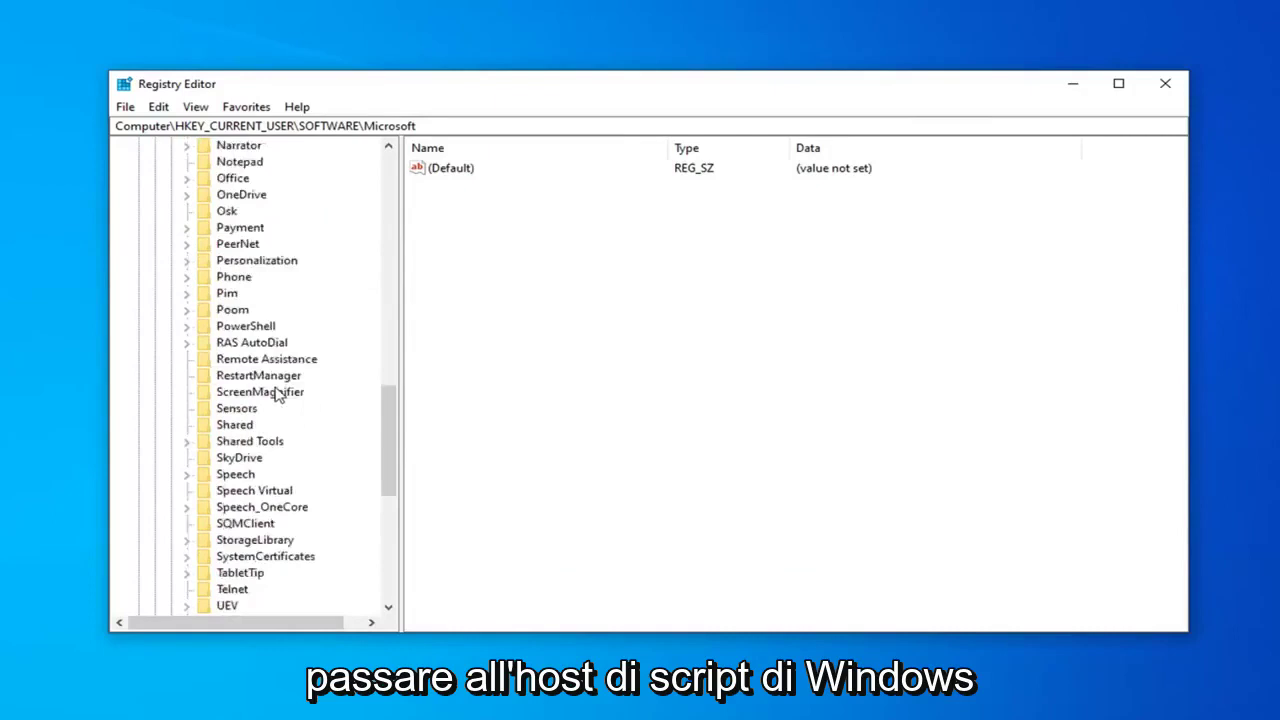
{"action": "scroll", "coordinate": [278, 395], "scroll_direction": "down", "scroll_amount": 3}
{"action": "scroll", "coordinate": [276, 410], "scroll_direction": "down", "scroll_amount": 2}
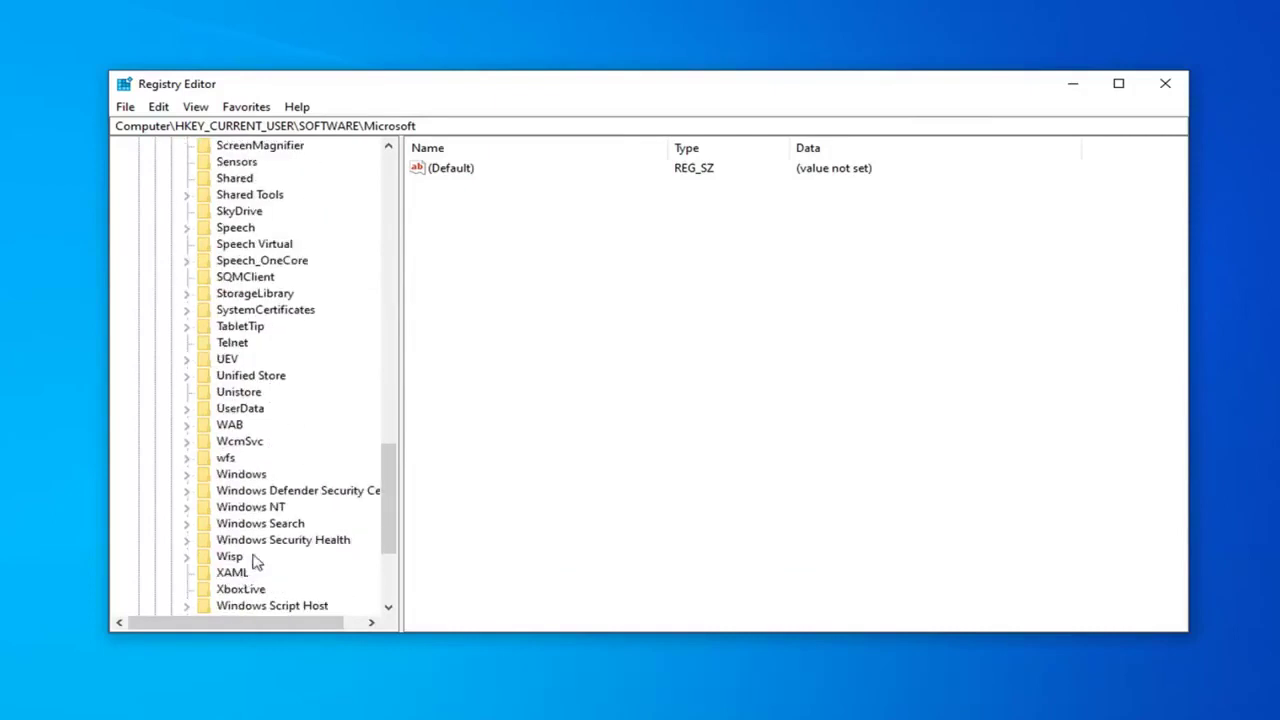
{"action": "scroll", "coordinate": [264, 540], "scroll_direction": "down", "scroll_amount": 1}
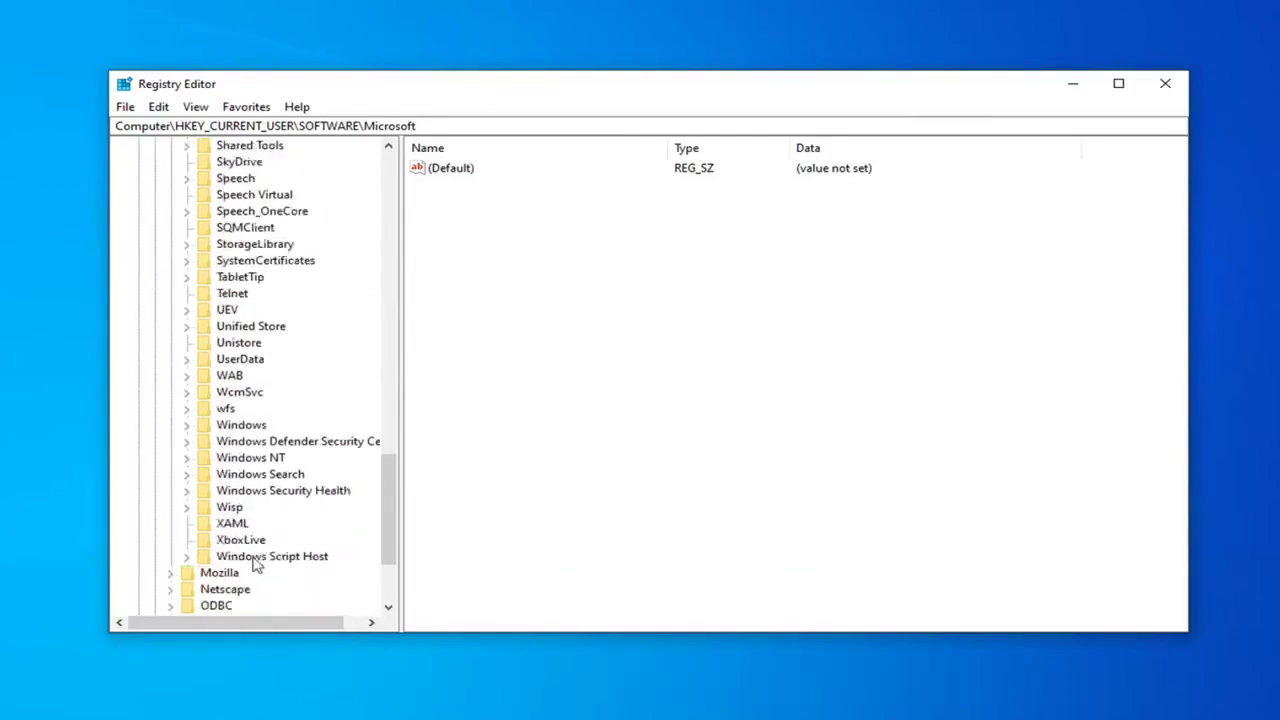
{"action": "left_click", "coordinate": [252, 558]}
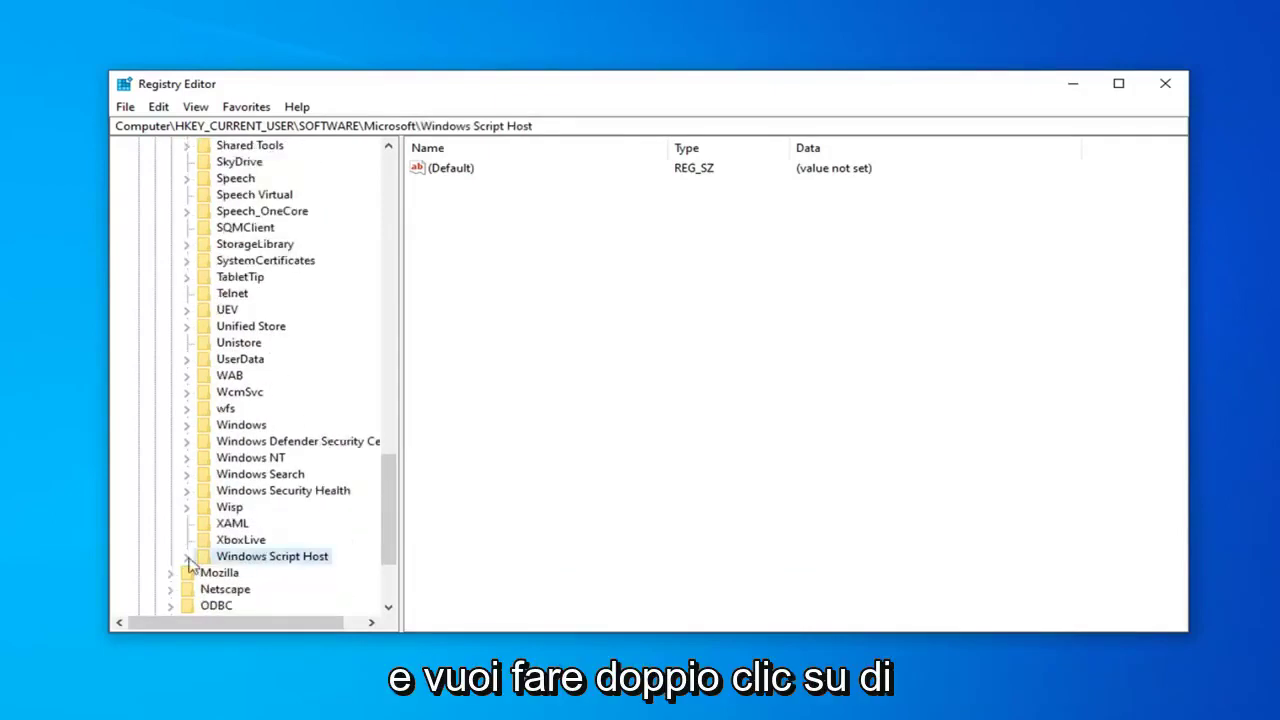
{"action": "double_click", "coordinate": [254, 562]}
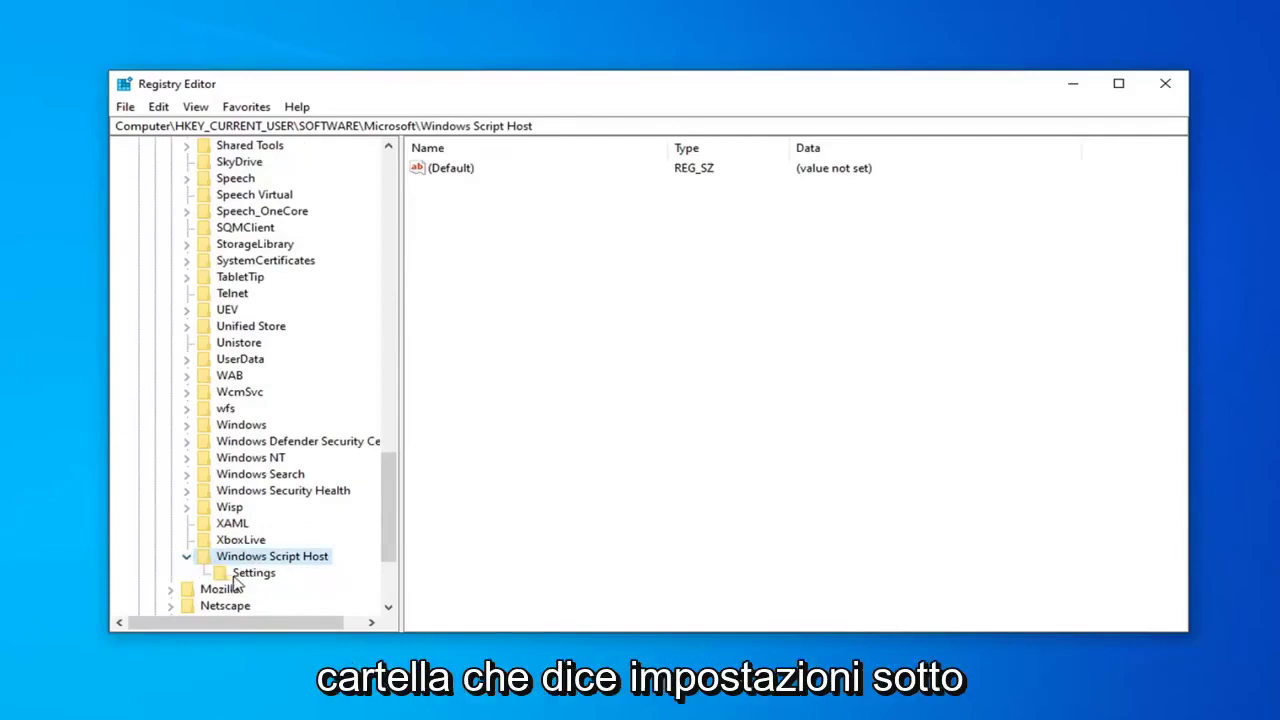
{"action": "left_click", "coordinate": [245, 574]}
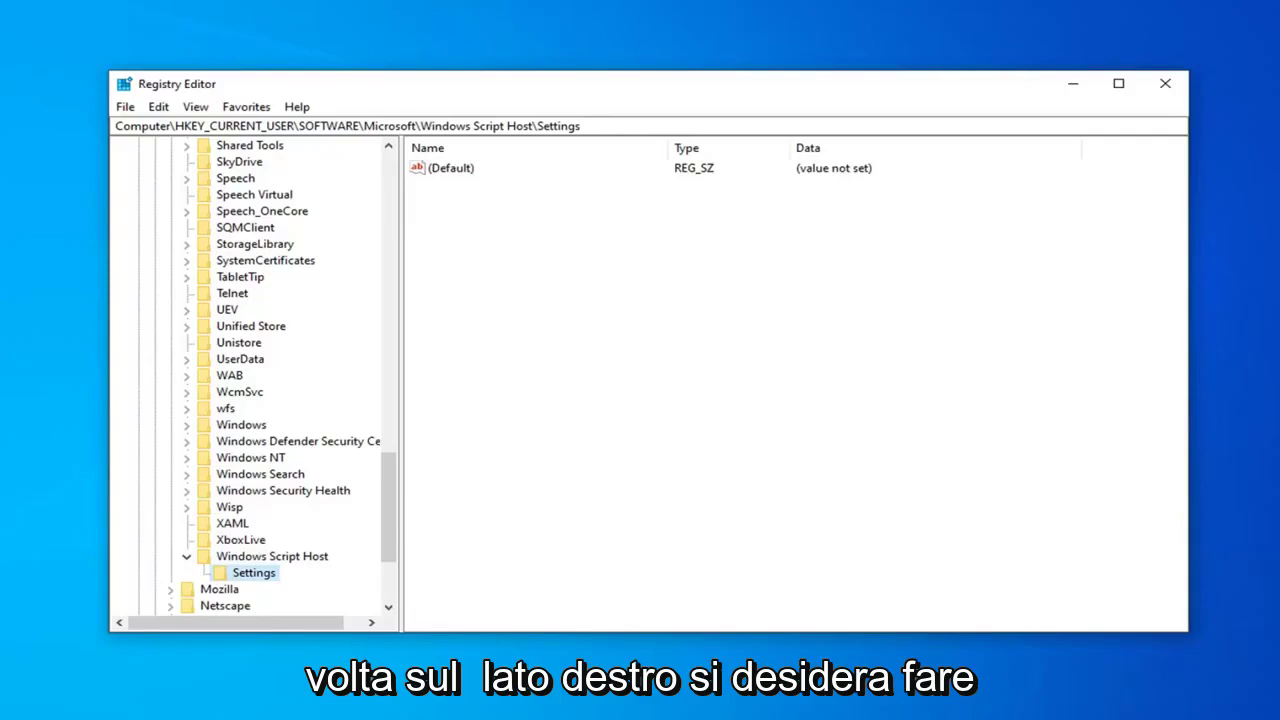
Create a new DWORD (32-bit) value named Enabled in the Settings key
{"action": "right_click", "coordinate": [458, 226]}
{"action": "mouse_move", "coordinate": [510, 237]}
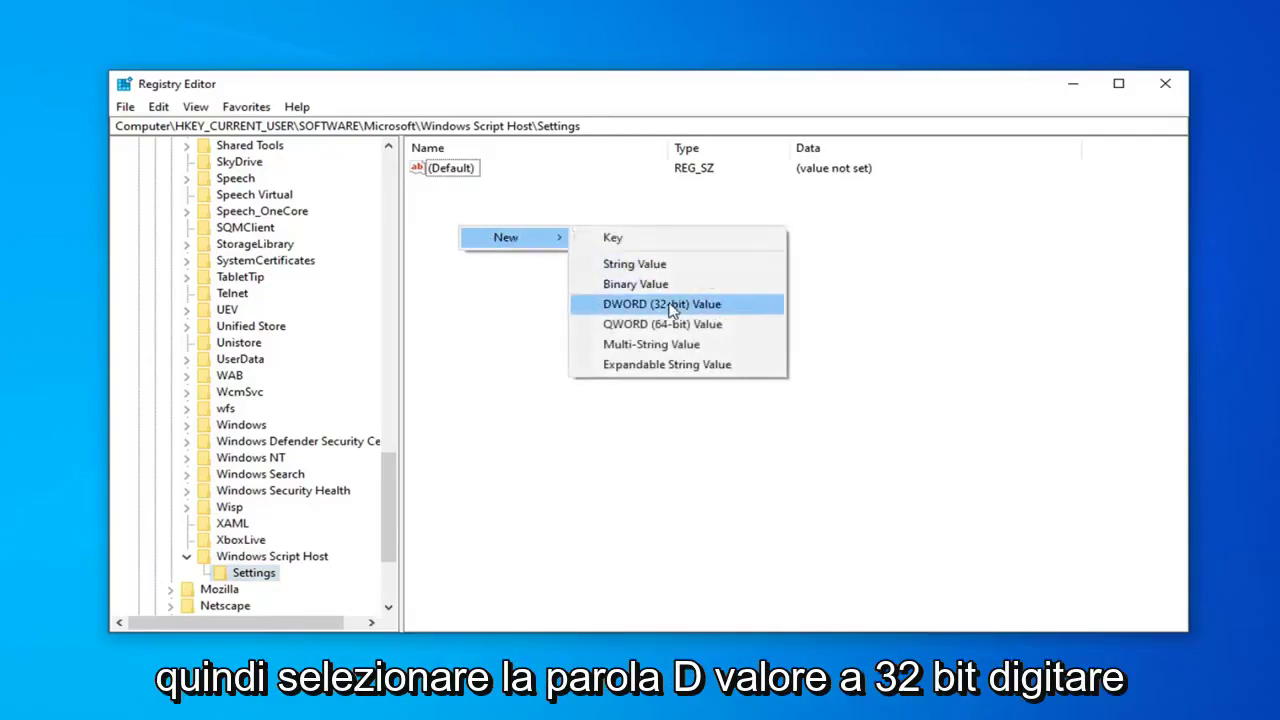
{"action": "left_click", "coordinate": [667, 309]}
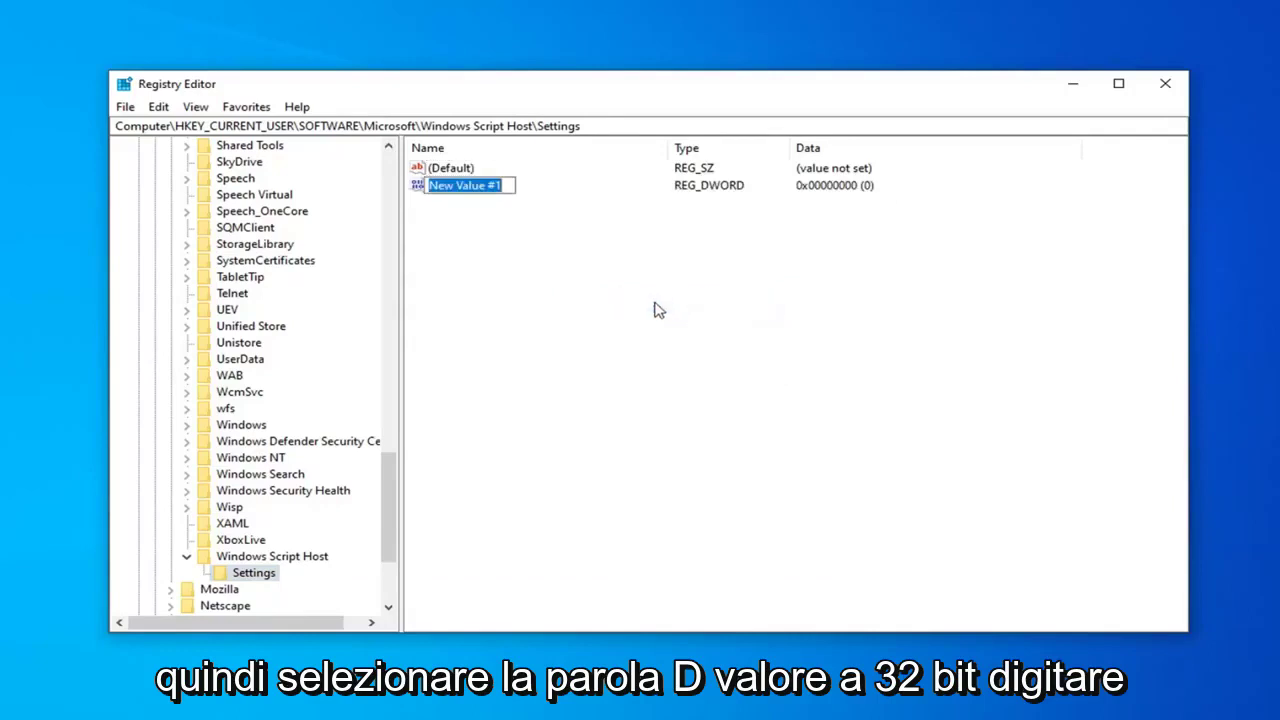
{"action": "type", "text": "En"}
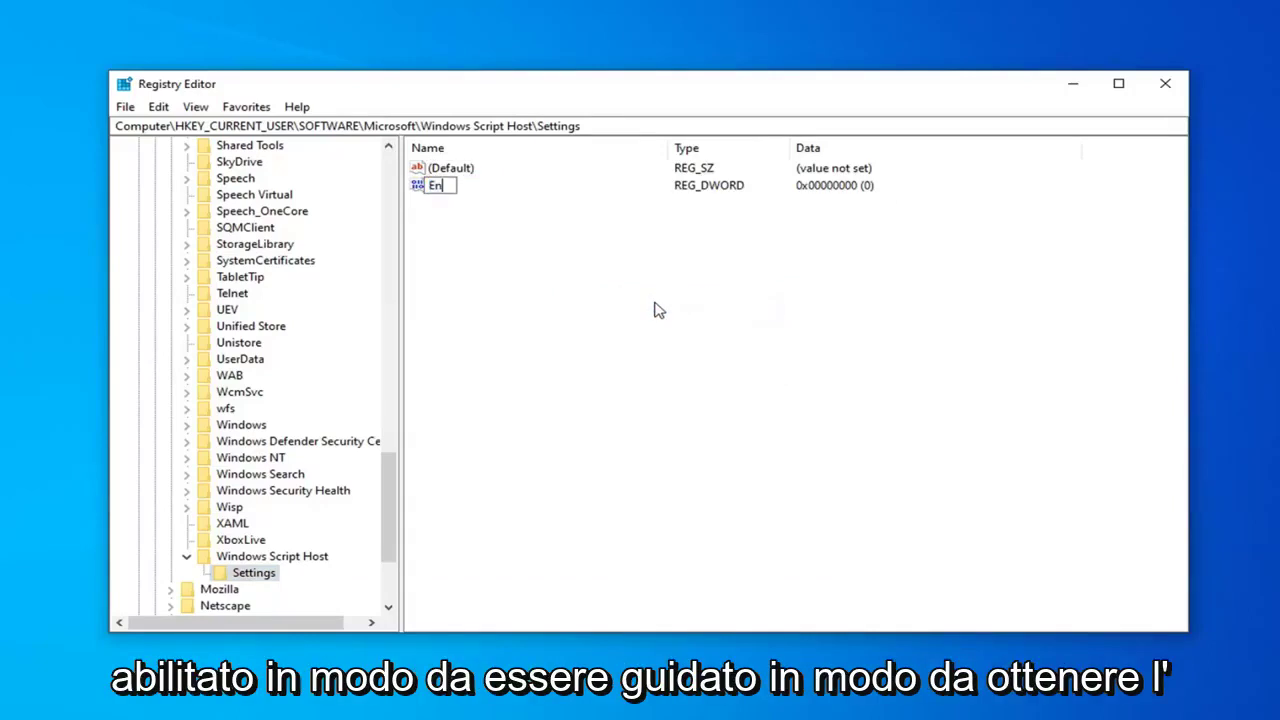
{"action": "type", "text": "abl"}
{"action": "type", "text": "ed"}
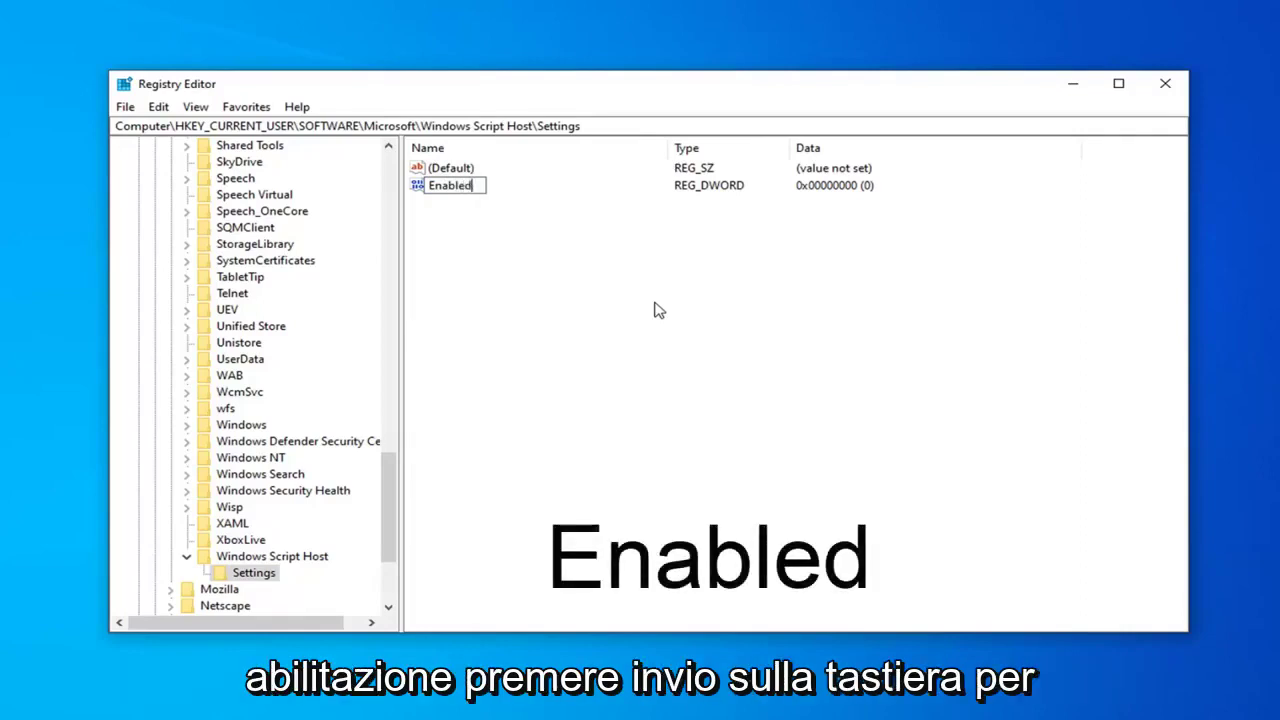
{"action": "key", "text": "Return"}
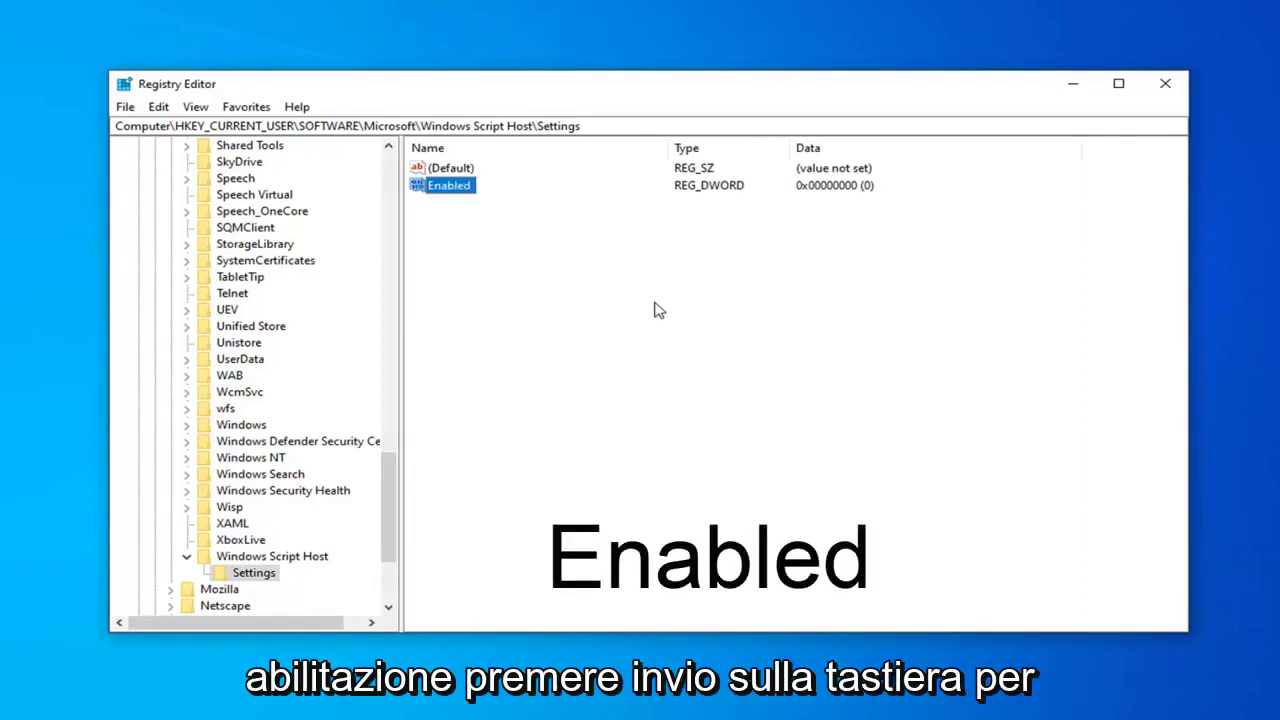
Set the Enabled value's data to 1
{"action": "double_click", "coordinate": [449, 188]}
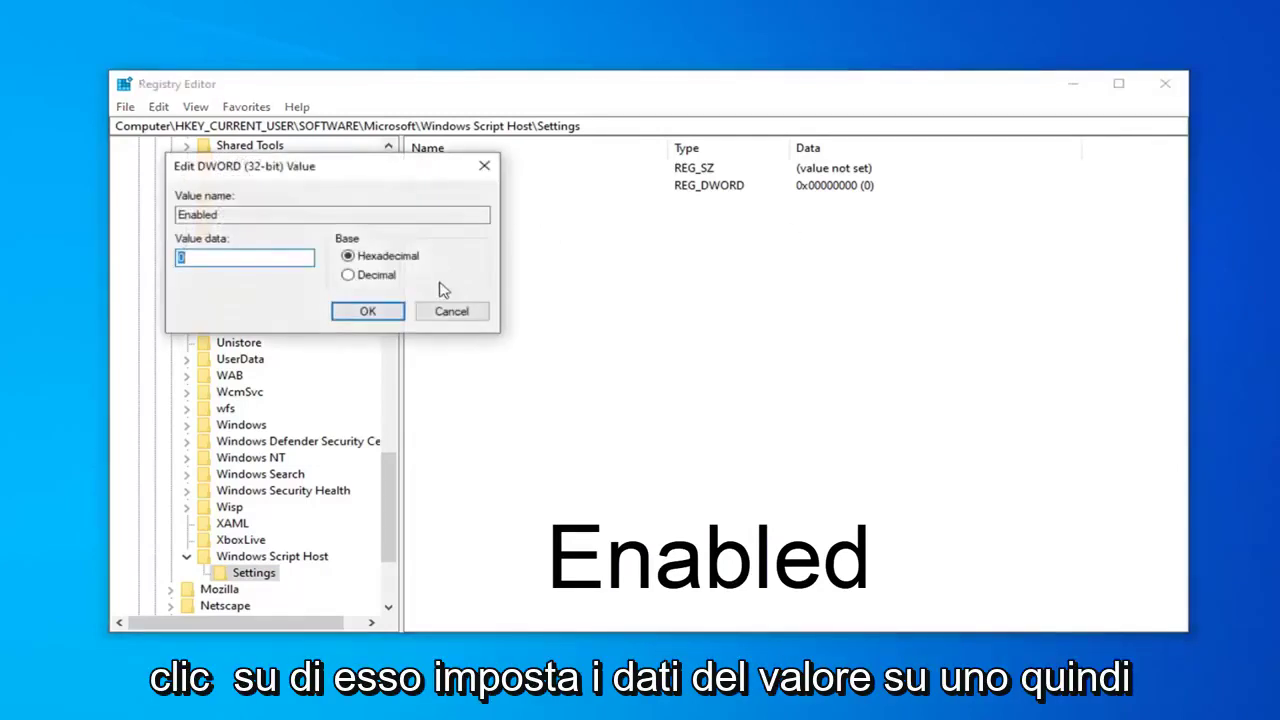
{"action": "left_click_drag", "start_coordinate": [350, 168], "coordinate": [591, 196]}
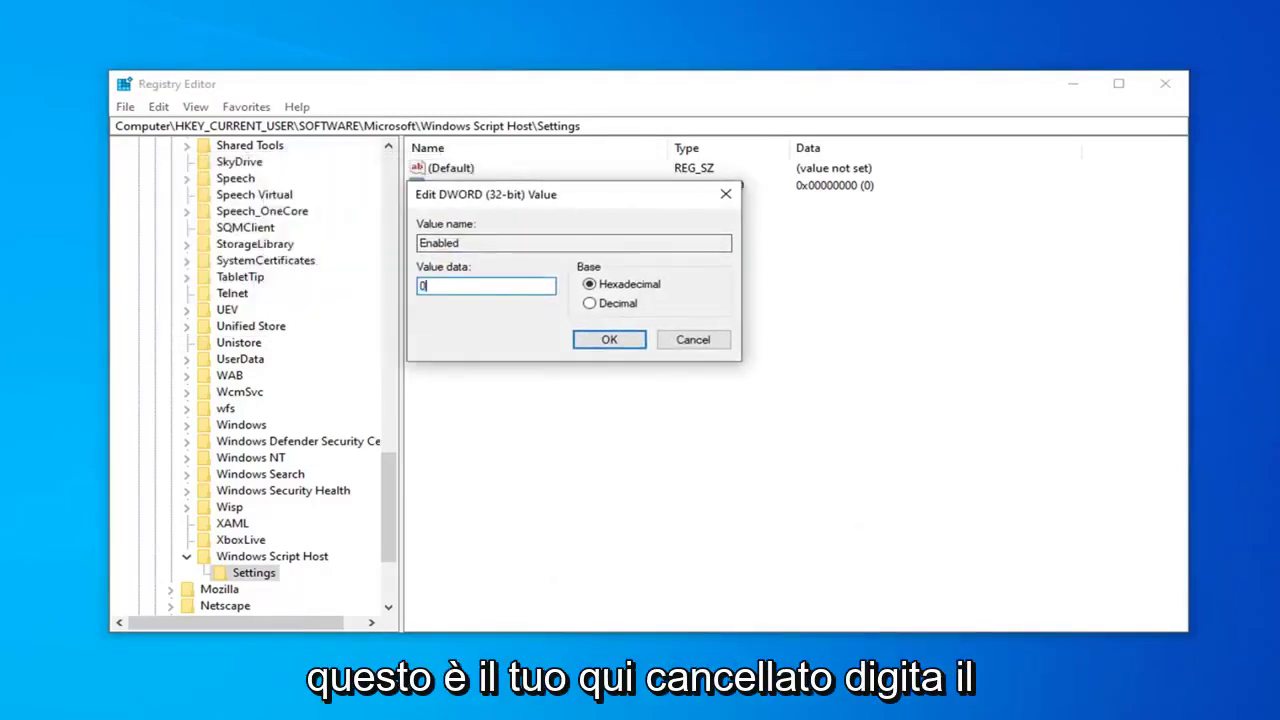
{"action": "key", "text": "BackSpace"}
{"action": "type", "text": "1"}
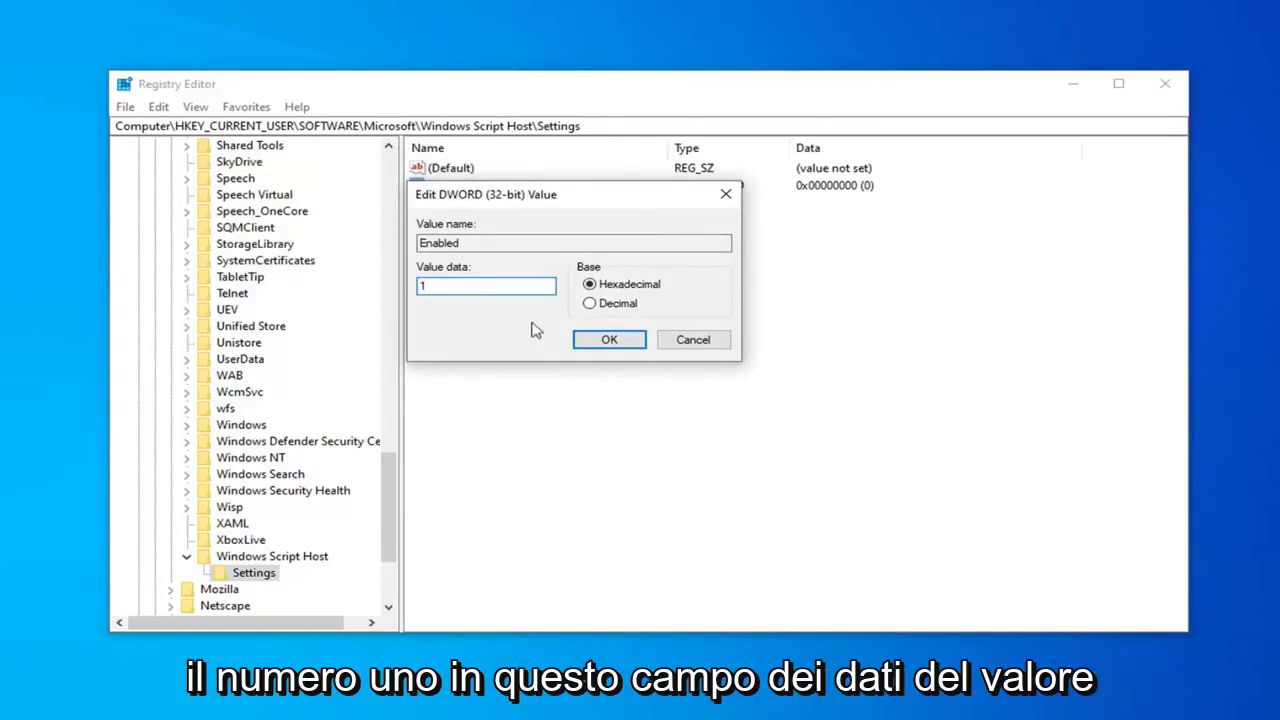
{"action": "left_click", "coordinate": [614, 342]}
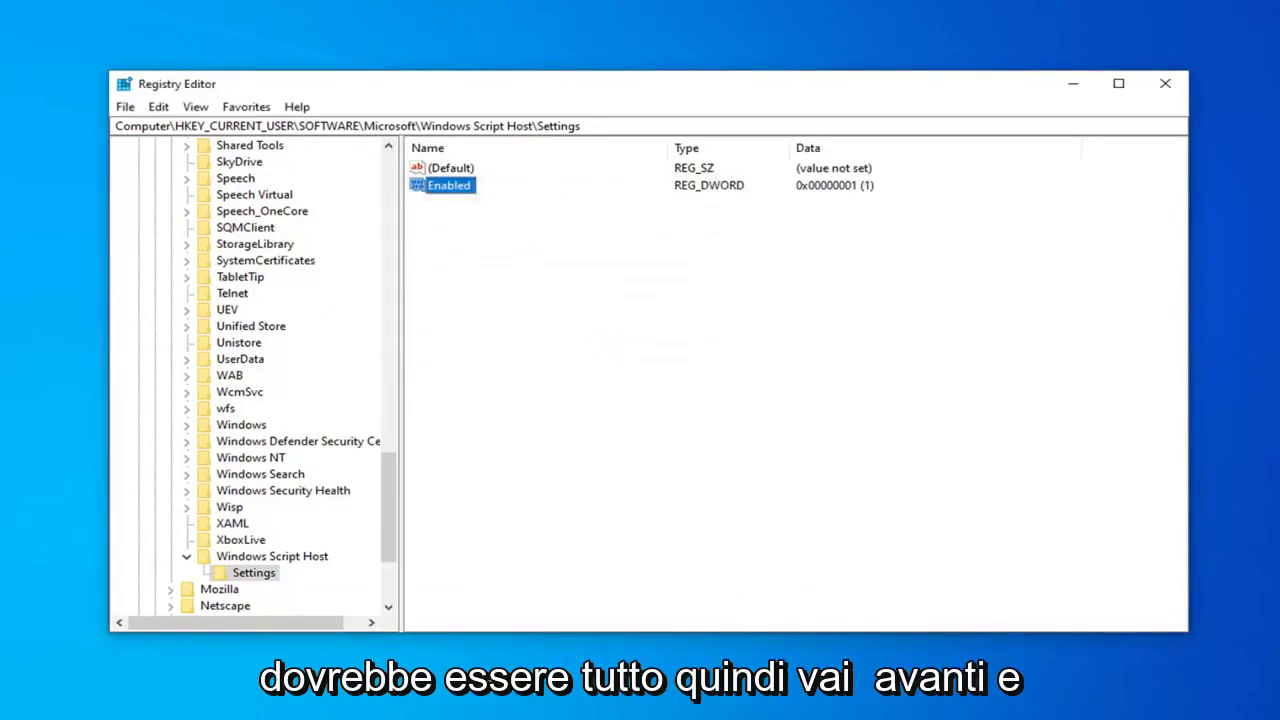
Collapse Windows Script Host, Microsoft, SOFTWARE and HKEY_CURRENT_USER, then close Registry Editor
{"action": "left_click", "coordinate": [187, 556]}
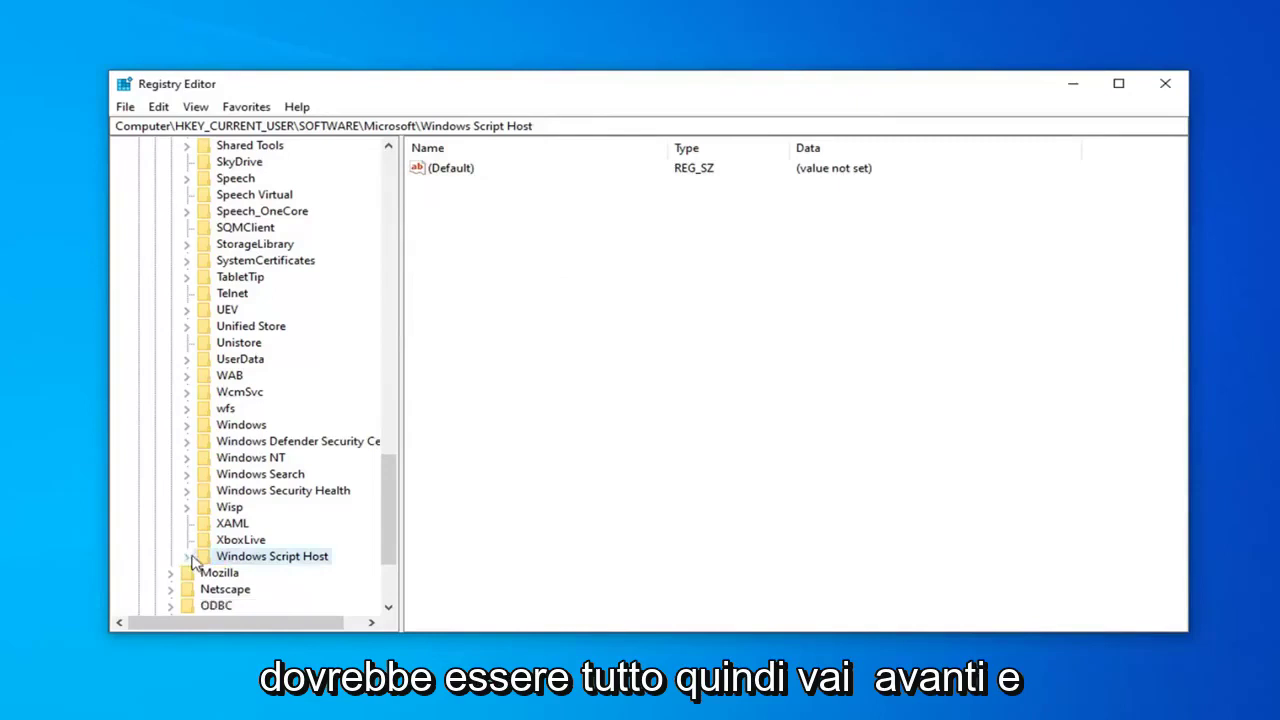
{"action": "scroll", "coordinate": [180, 450], "scroll_direction": "up", "scroll_amount": 15}
{"action": "scroll", "coordinate": [175, 440], "scroll_direction": "up", "scroll_amount": 10}
{"action": "left_click", "coordinate": [170, 457]}
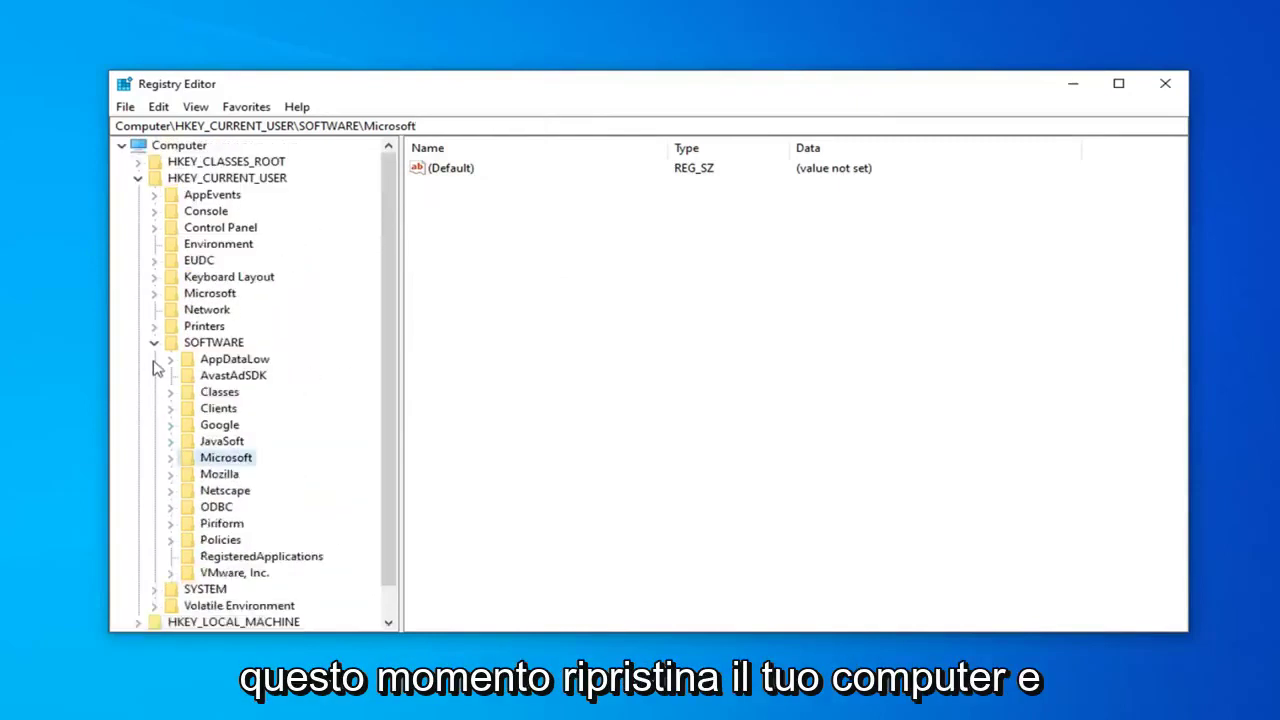
{"action": "left_click", "coordinate": [154, 342]}
{"action": "left_click", "coordinate": [138, 178]}
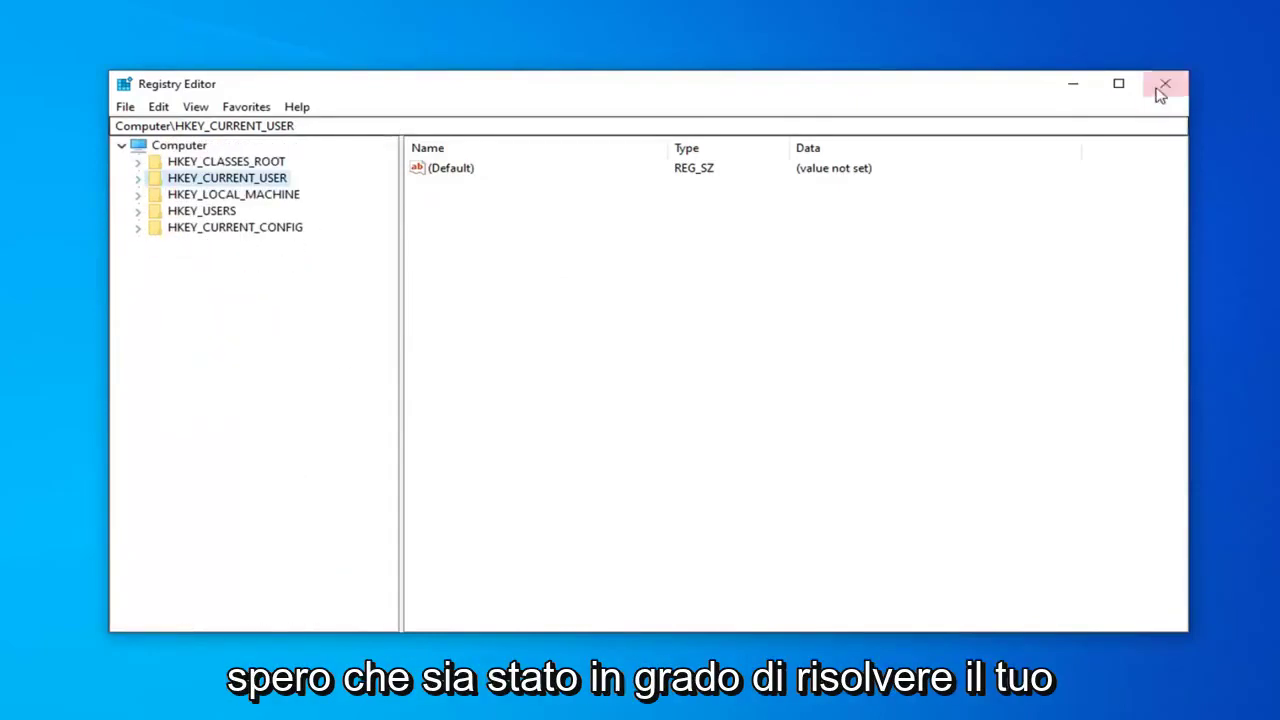
{"action": "key", "text": "Left"}
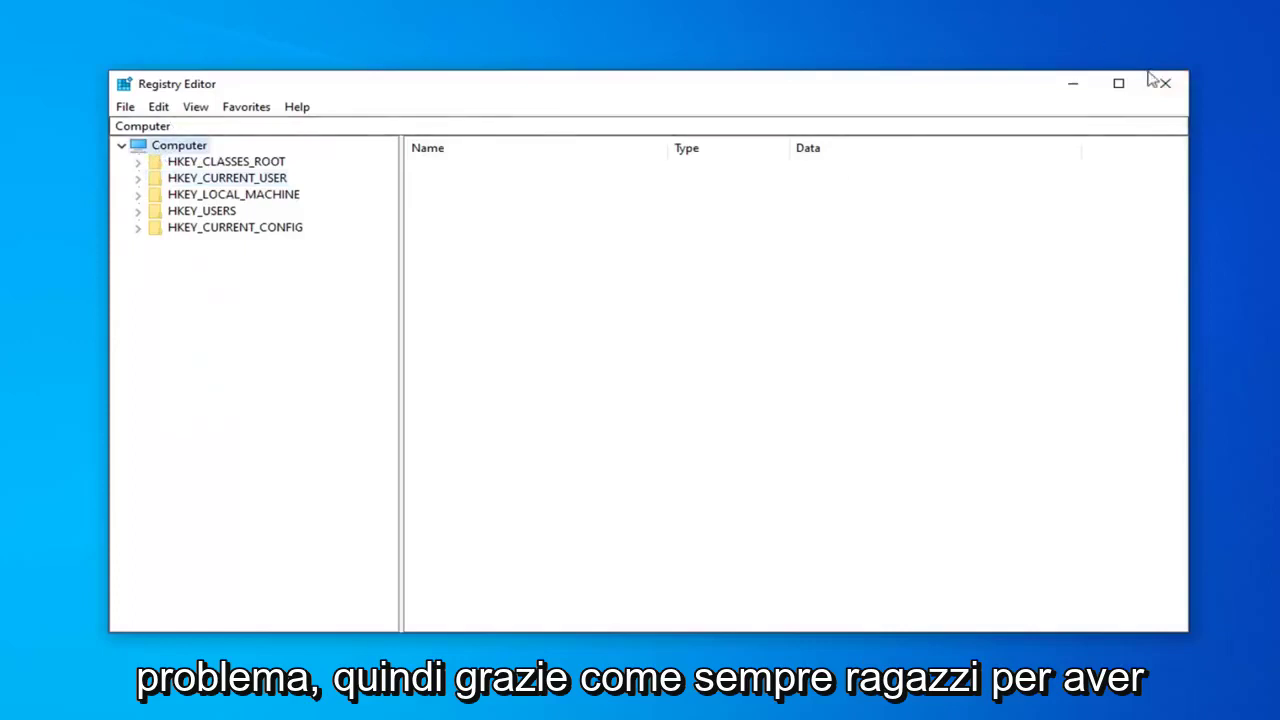
{"action": "left_click", "coordinate": [1163, 83]}
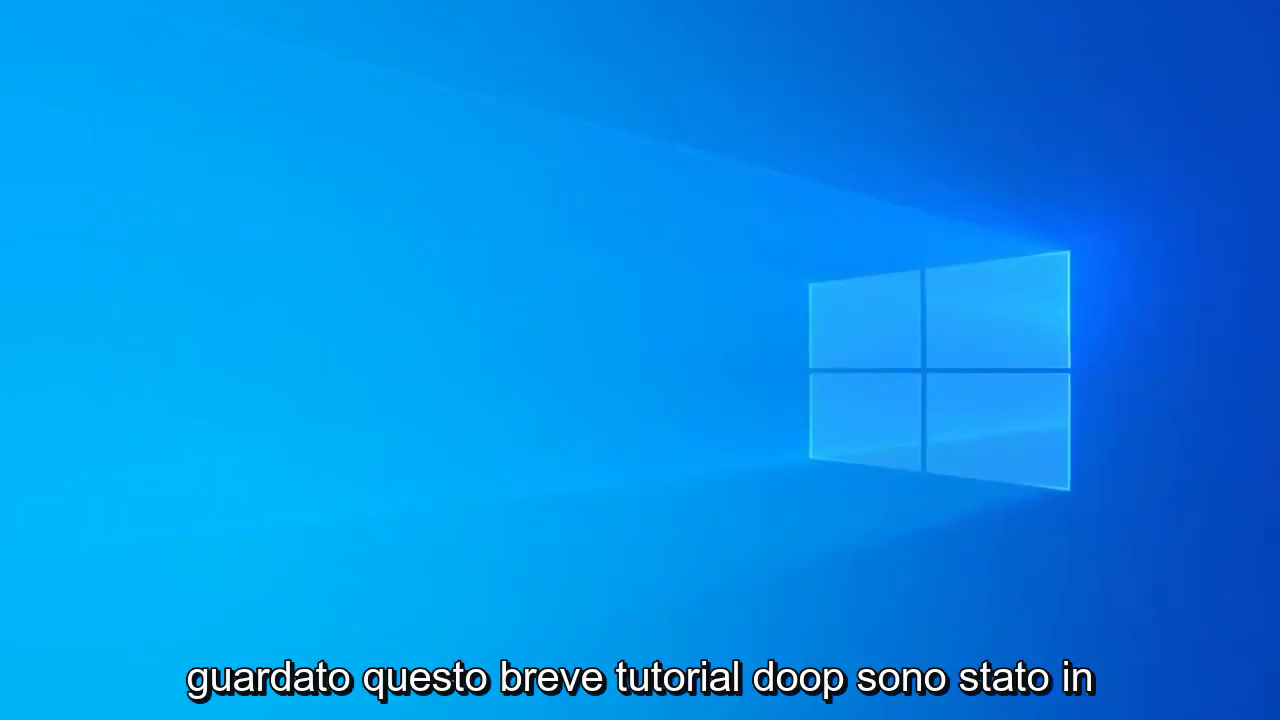